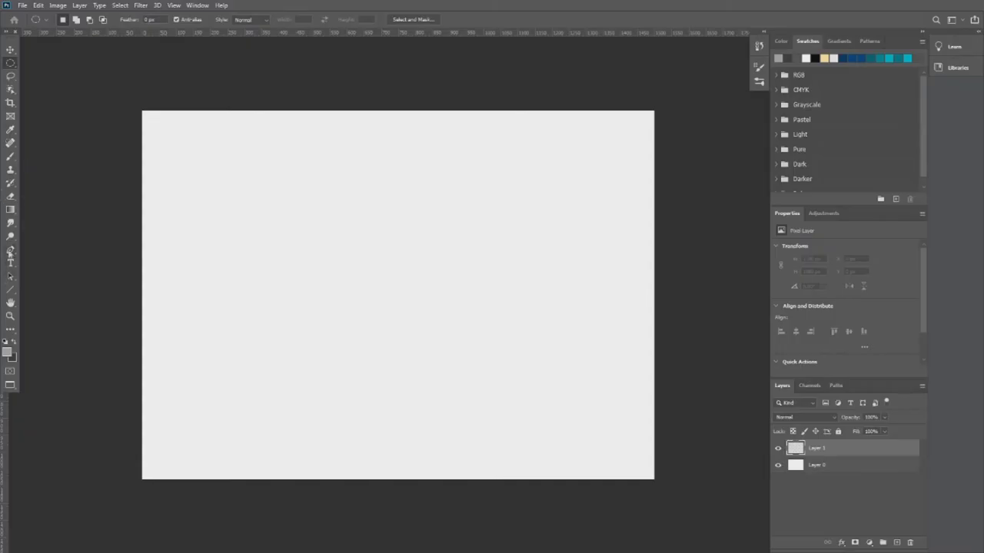
Draw a parallelogram path, stroke it with a hard round brush, and duplicate it shifted right.
click(219, 335)
click(454, 389)
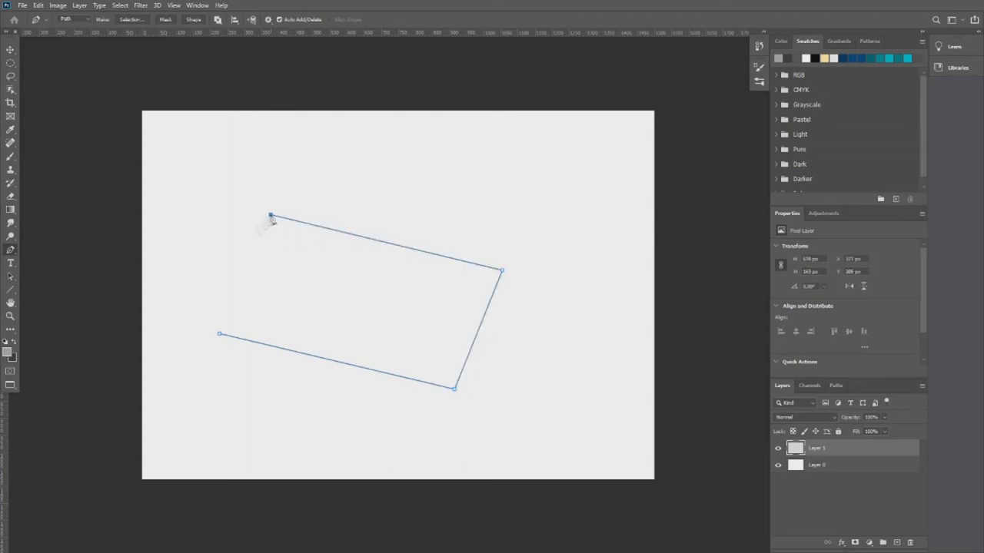
key(b)
right_click(376, 219)
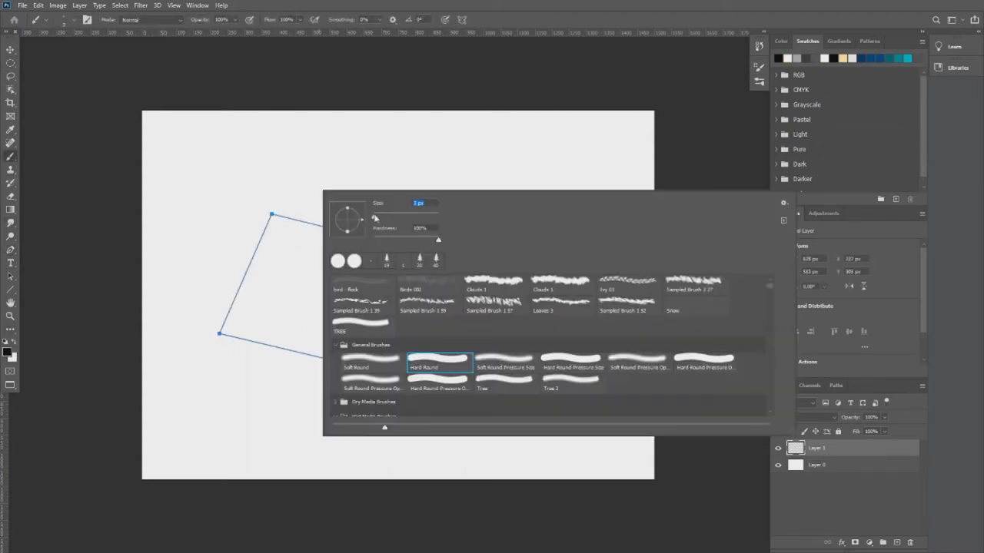
click(551, 170)
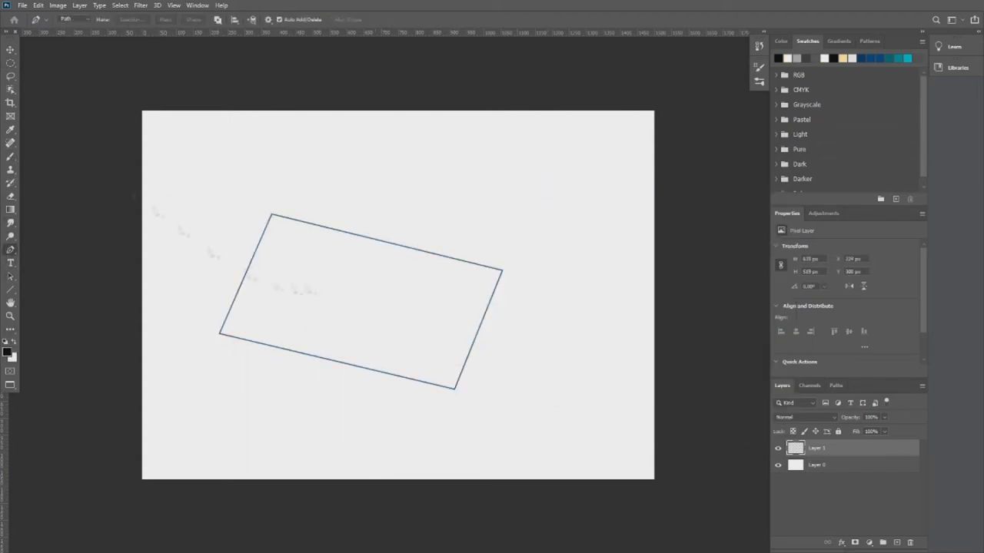
key(ctrl+j)
key(v)
drag(446, 390, 483, 396)
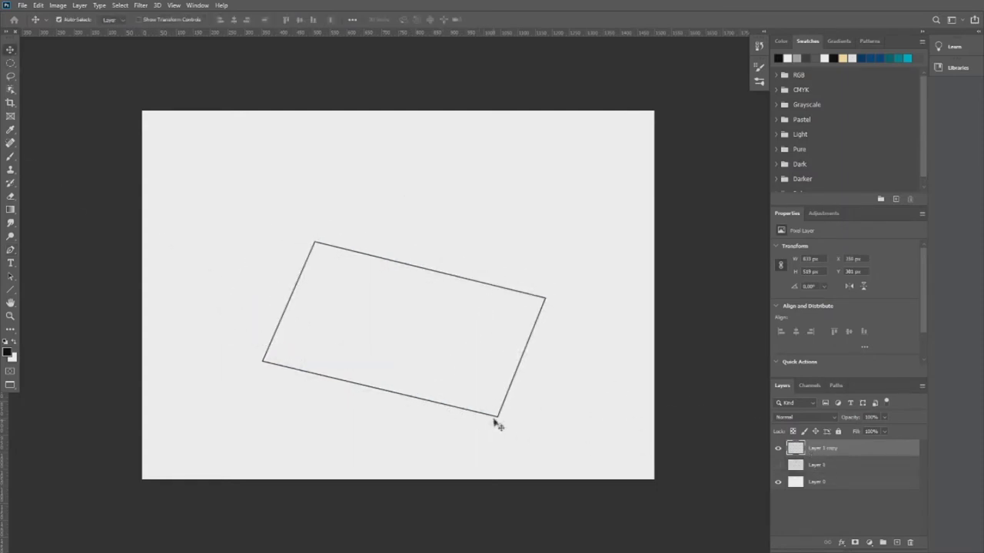
Draw a vertical edge line from the corner with the Line tool, zooming in to check it.
key(u)
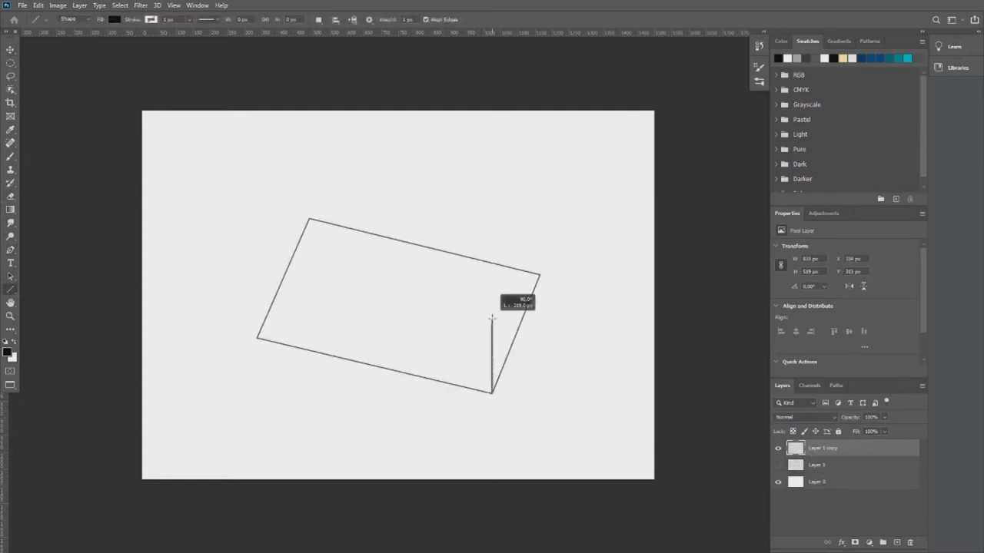
drag(492, 317, 492, 318)
key(z)
click(533, 347)
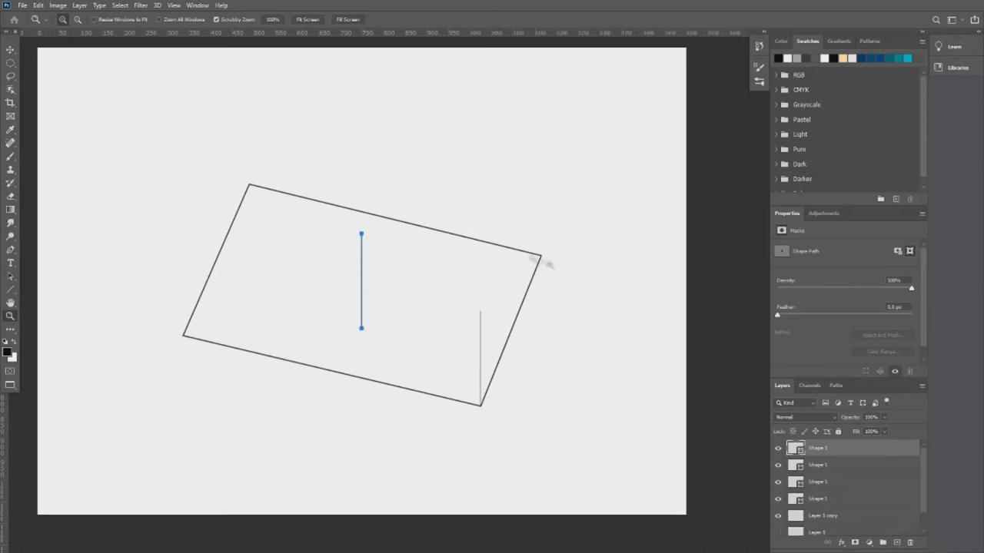
click(528, 255)
key(v)
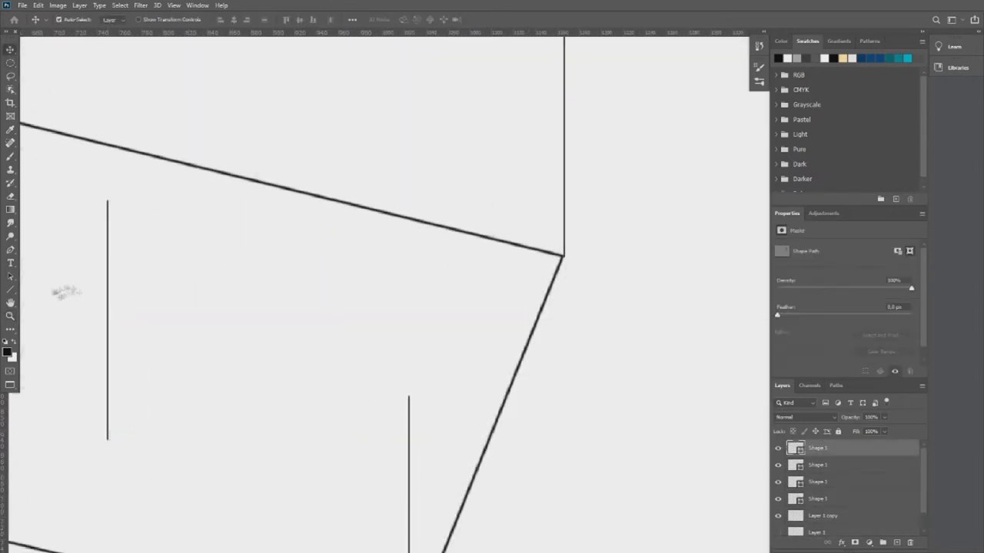
key(z)
right_click(116, 319)
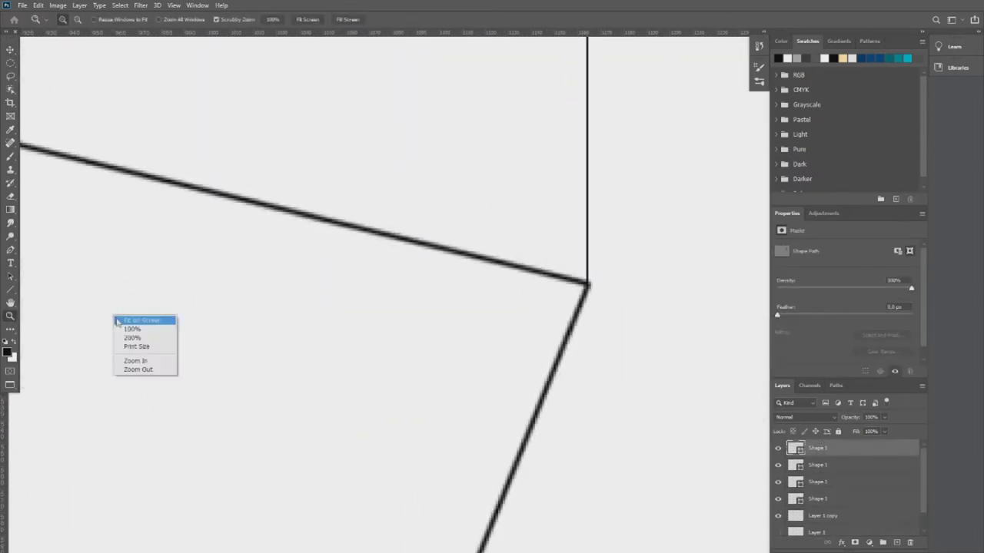
click(117, 321)
Align the vertical edge lines to the corners and lift the parallelogram on top to close the box.
key(v)
mouse_move(549, 282)
mouse_down()
mouse_move(277, 290)
mouse_move(248, 169)
mouse_move(550, 431)
mouse_up()
click(730, 234)
drag(732, 234, 157, 257)
key(ctrl+0)
click(778, 532)
drag(222, 369, 273, 275)
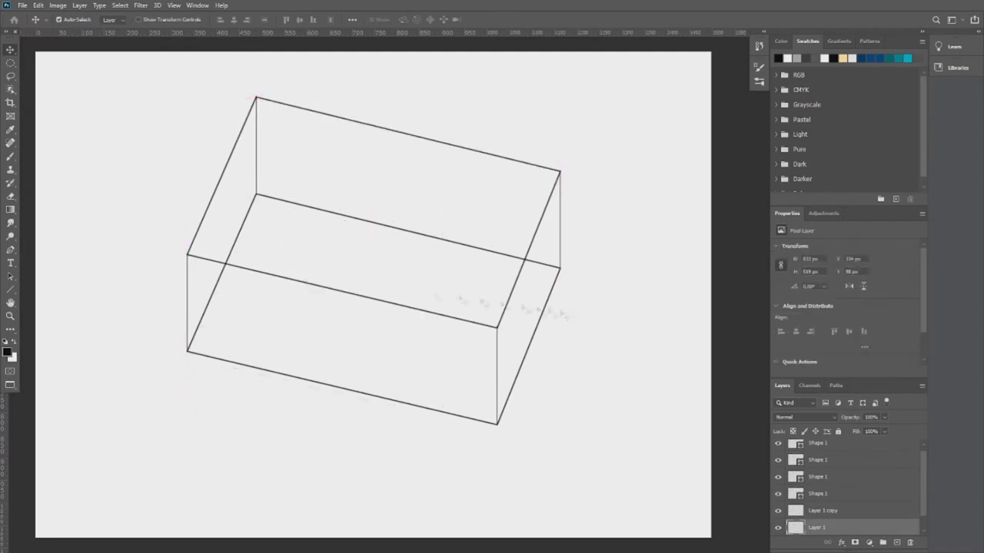
Rasterize the Shape 1 line layer so it can be erased.
click(497, 355)
key(e)
right_click(318, 246)
right_click(817, 493)
click(822, 213)
right_click(494, 324)
key(Escape)
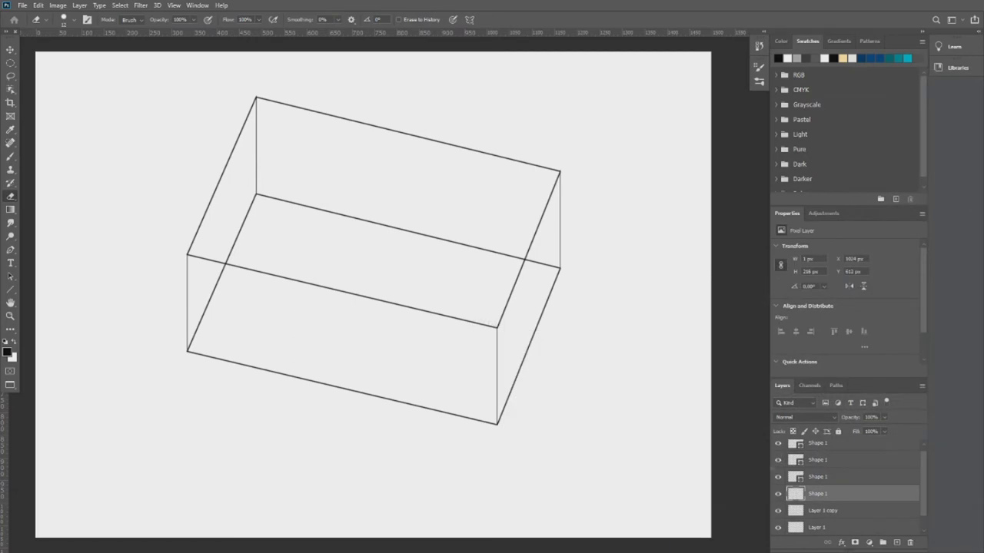
Clean up the redundant line layers and the stray mark at the box's top corner.
key(v)
click(80, 209)
click(558, 171)
key(e)
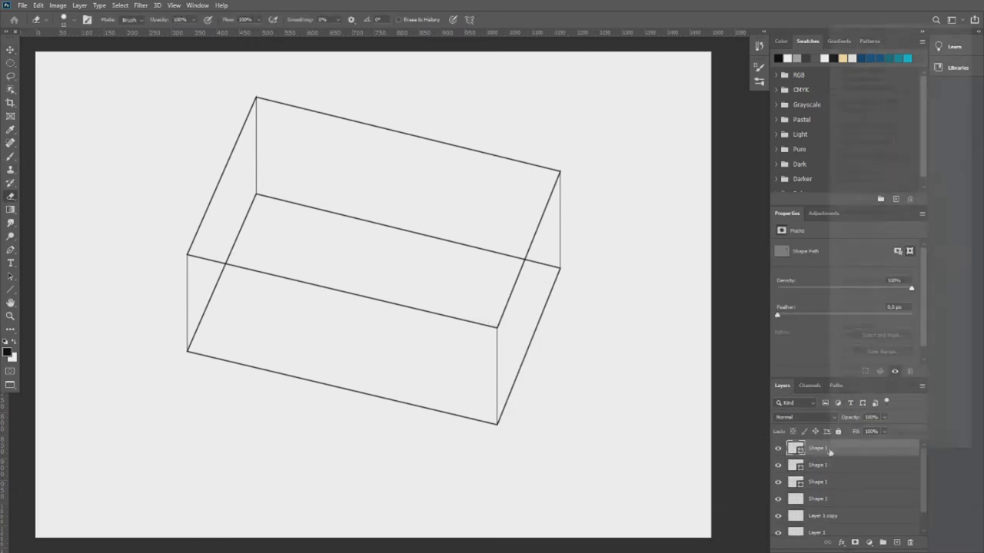
key(b)
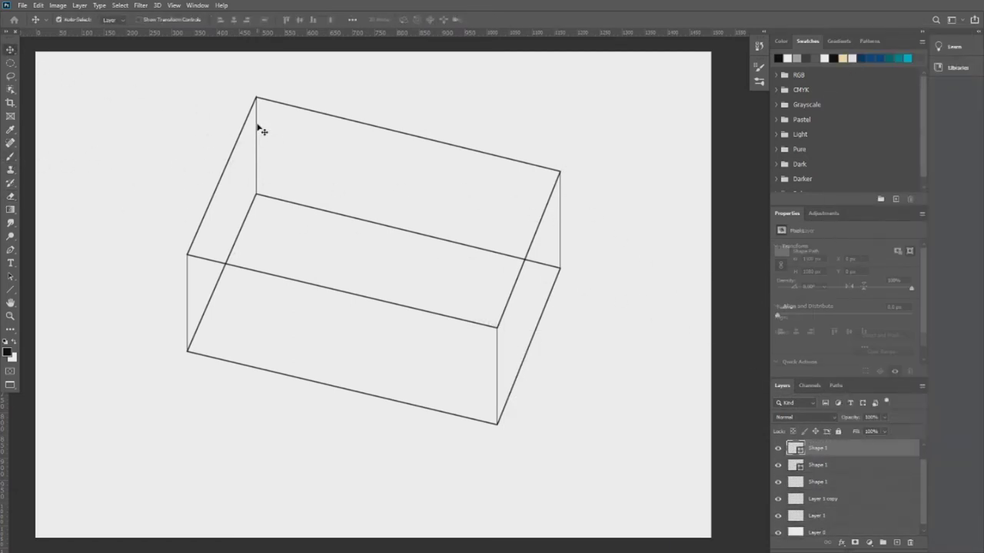
right_click(817, 465)
click(845, 163)
right_click(821, 449)
click(872, 192)
key(ctrl+z)
Select all box layers, shift the box down-left, and group them as Group 1.
key(v)
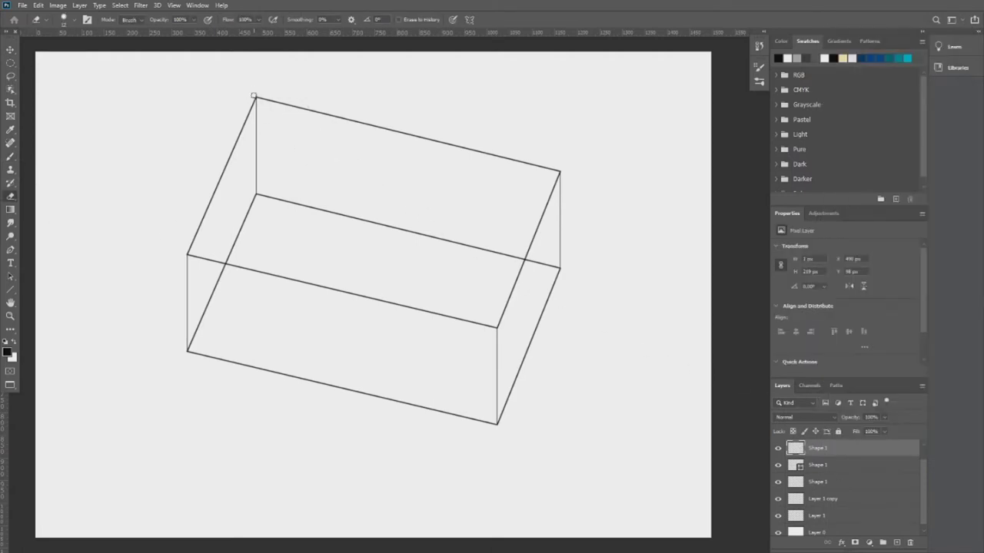
shift+click(841, 510)
drag(290, 329, 292, 423)
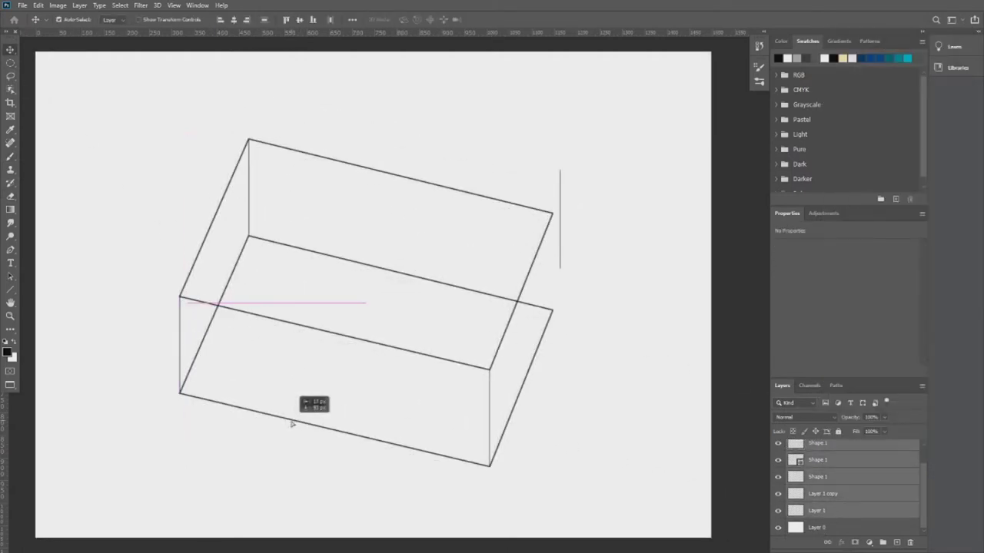
key(ctrl+z)
mouse_move(318, 351)
mouse_down()
mouse_move(296, 436)
mouse_move(298, 428)
mouse_up()
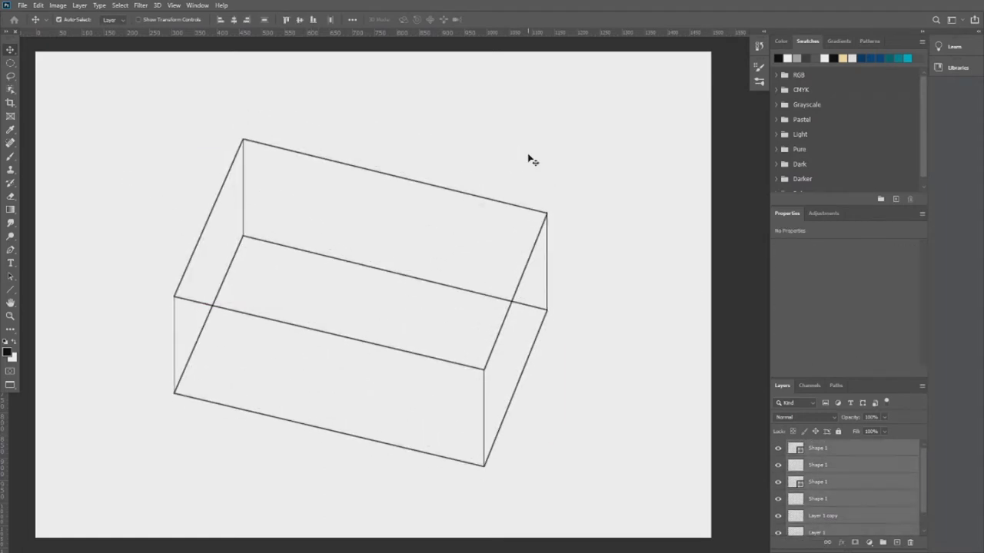
key(ctrl+g)
double_click(816, 446)
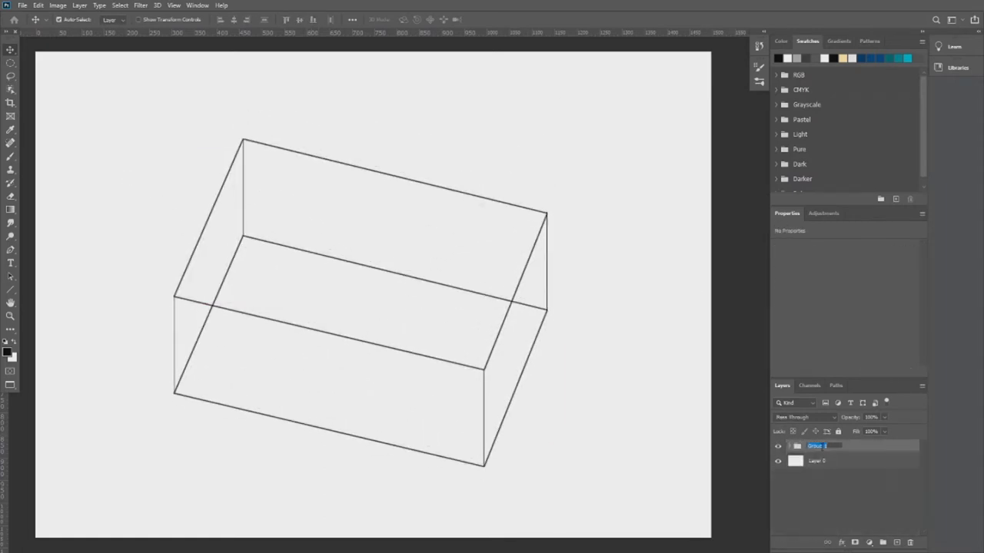
Ungroup the box layers and move the selected Shape 1 layers higher in the stack.
key(ctrl+z)
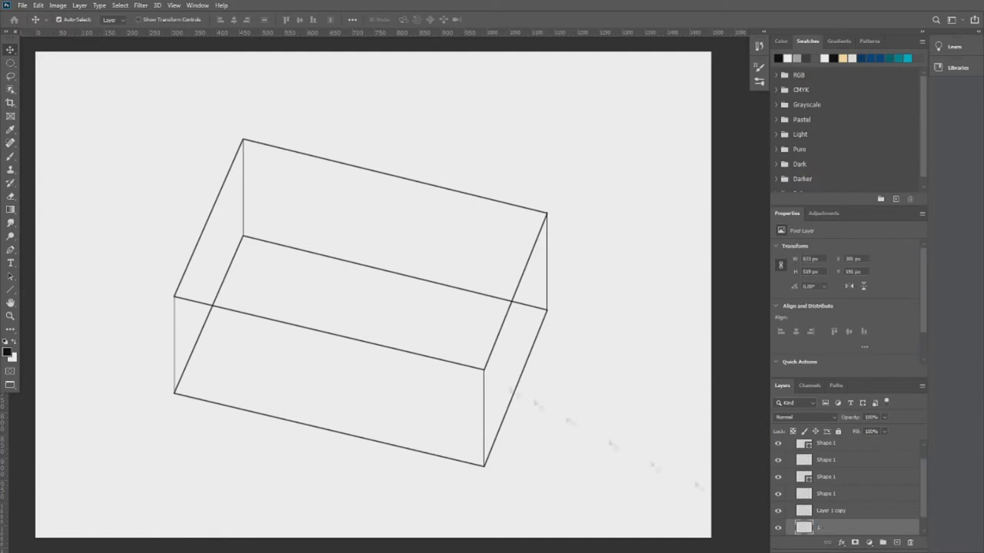
click(824, 494)
click(825, 477)
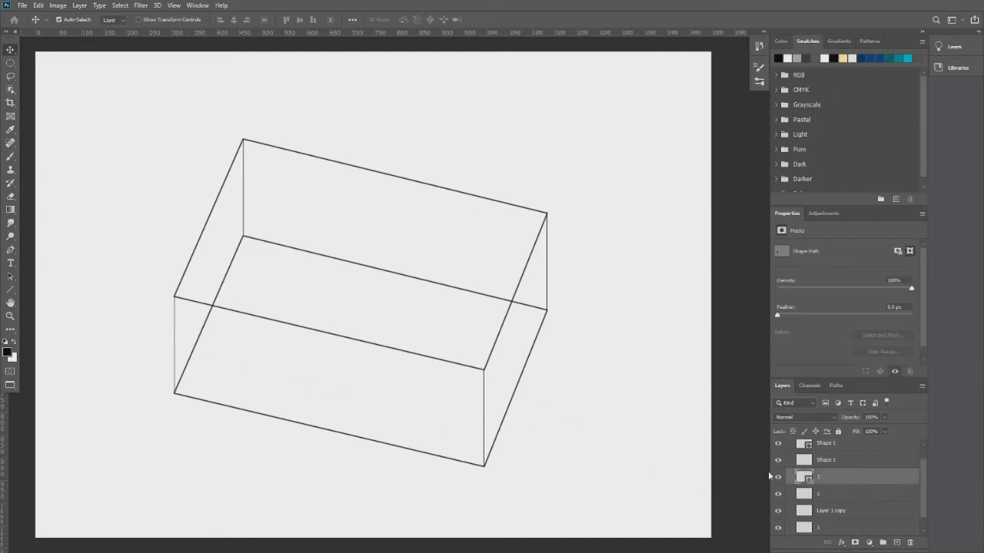
shift+click(826, 494)
mouse_move(826, 494)
mouse_down()
mouse_move(819, 450)
mouse_move(776, 498)
mouse_up()
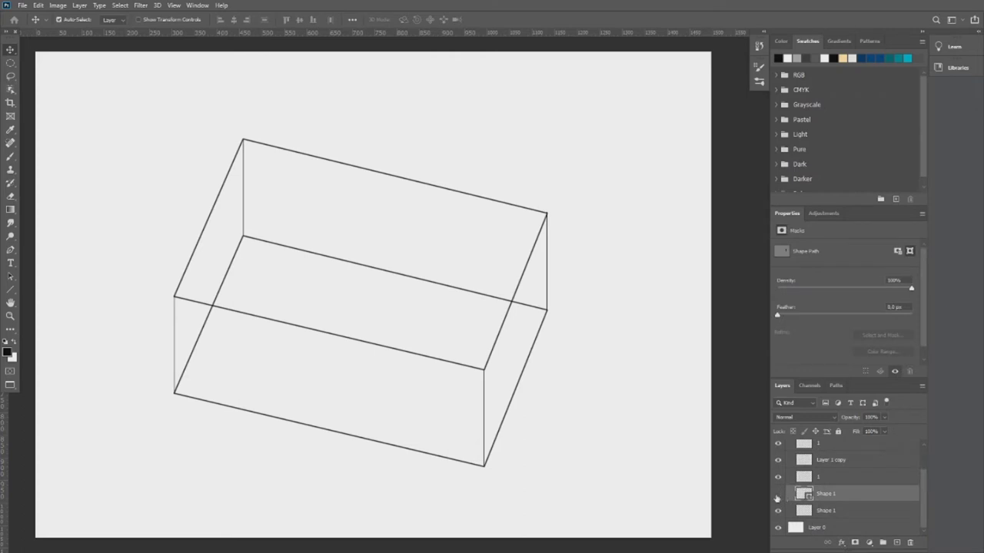
Reorder the Layer 1 copy layer and rename one box layer to Galaxy.
click(428, 457)
drag(824, 497, 836, 482)
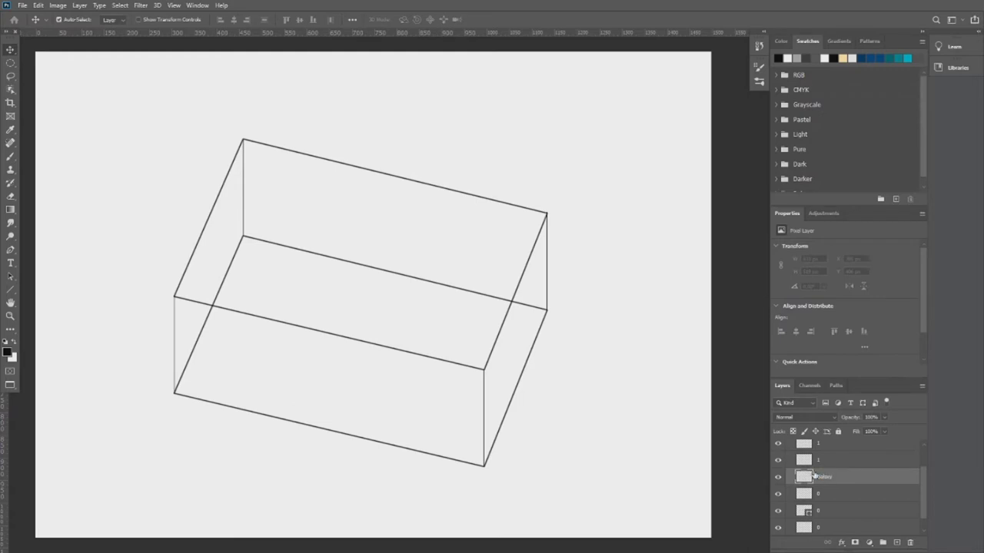
scroll(459, 413, down, 1)
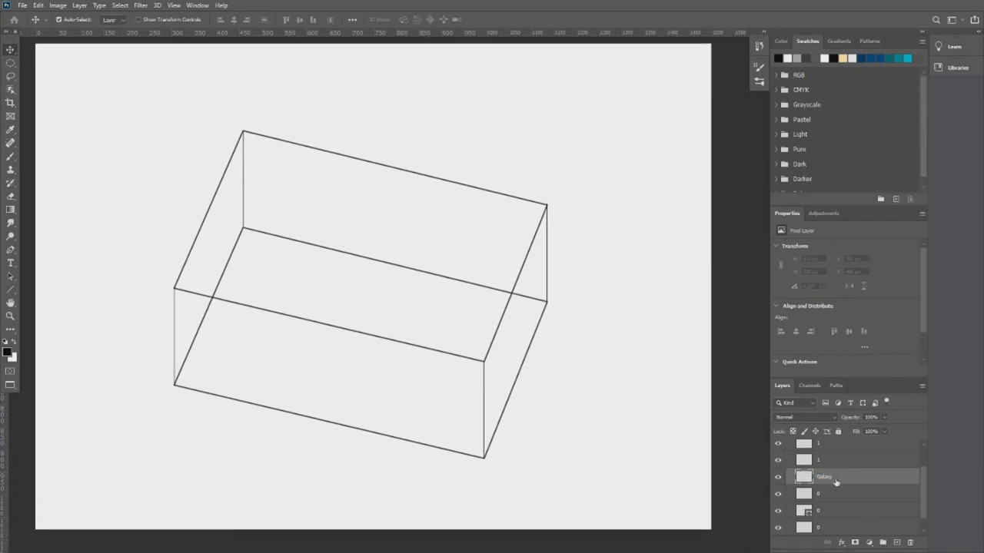
key(p)
scroll(549, 353, up, 2)
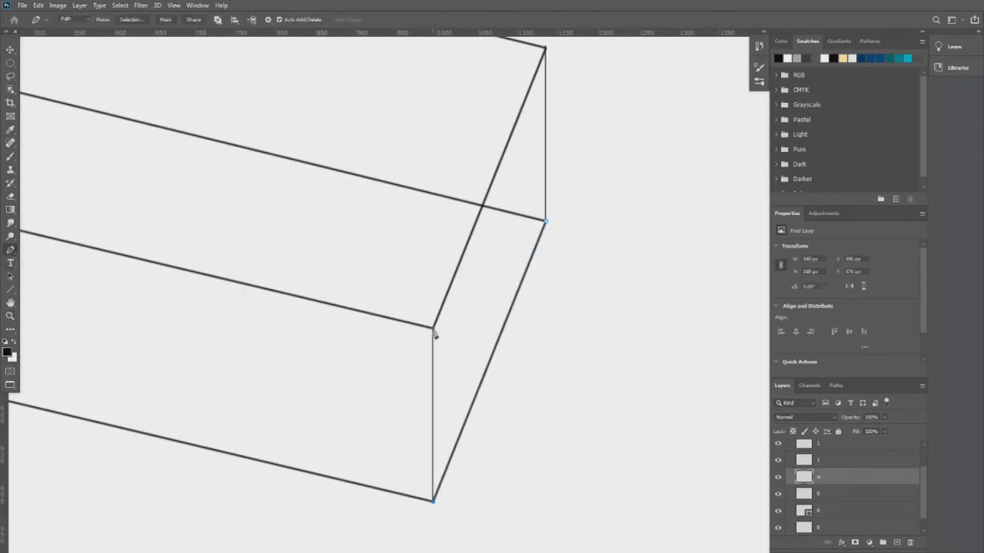
Turn the traced right face path into a selection and paint it solid black.
scroll(435, 333, up, 3)
right_click(612, 198)
click(659, 244)
key(Return)
key(b)
click(525, 243)
key(ctrl+d)
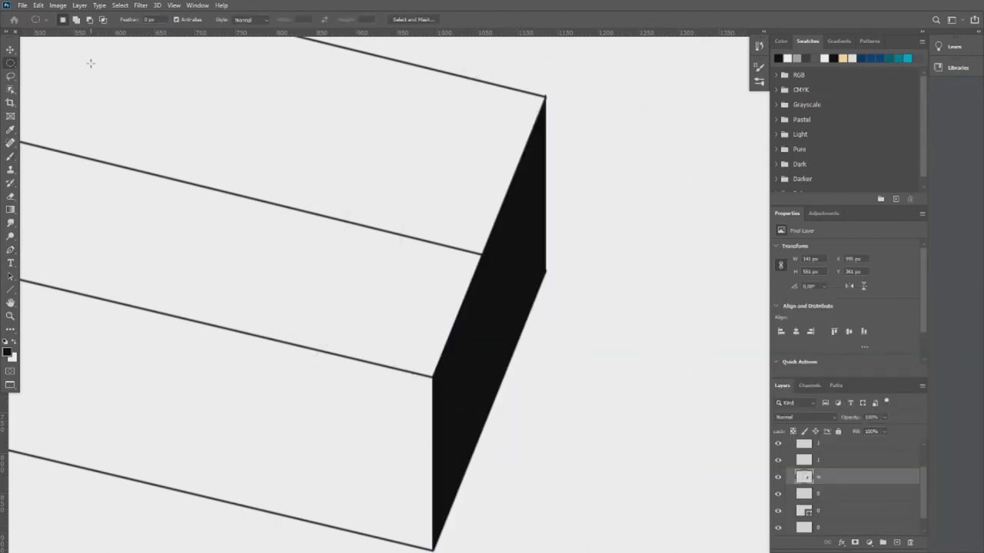
On a new layer, trace the box's left face outline with the Pen tool.
scroll(421, 268, left, 3)
scroll(422, 269, left, 3)
key(ctrl+shift+alt+n)
key(p)
scroll(110, 361, up, 1)
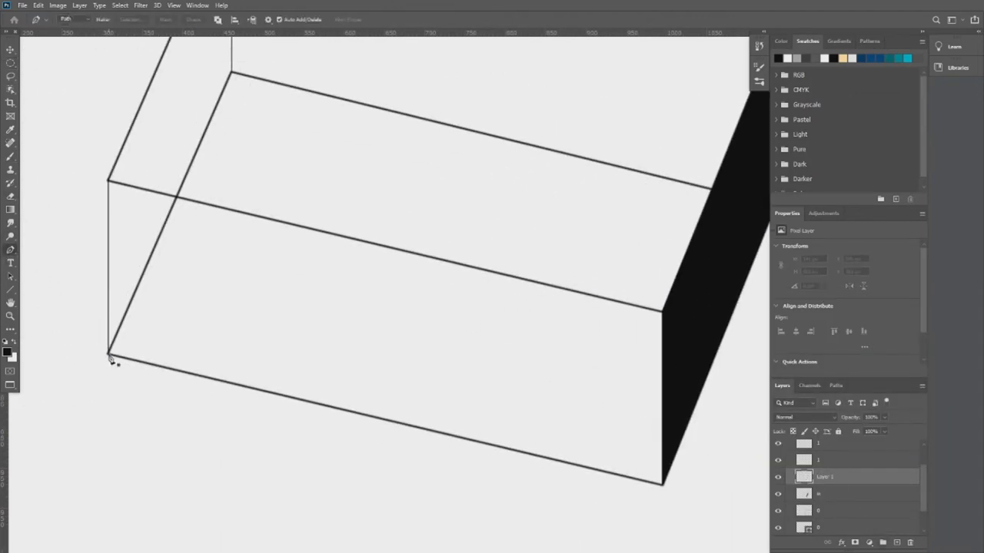
click(109, 354)
scroll(110, 356, up, 4)
click(231, 136)
scroll(233, 143, up, 6)
click(232, 64)
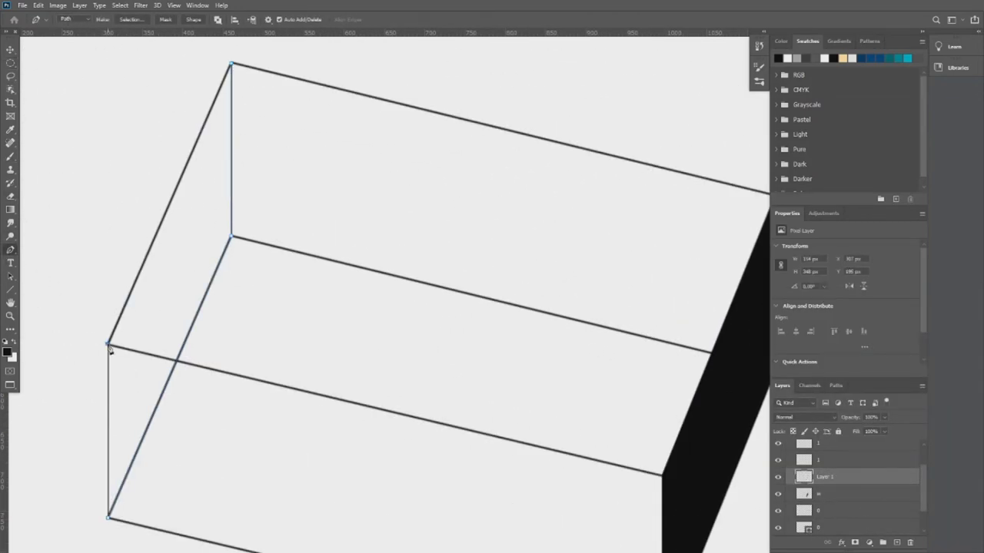
click(108, 345)
Fill the left face selection solid black and add a new empty layer for the back wall.
right_click(284, 136)
click(330, 181)
key(Return)
key(b)
drag(384, 198, 176, 308)
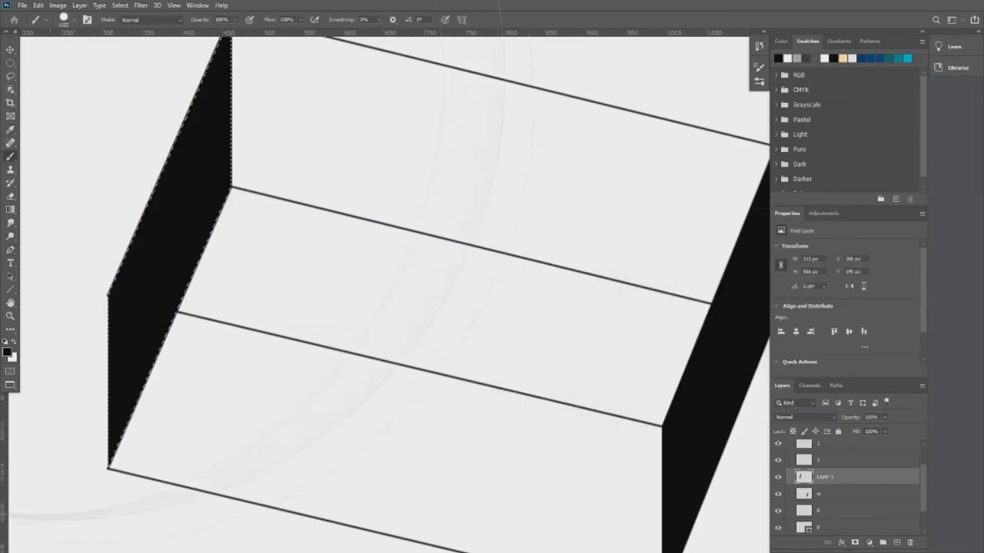
key(ctrl+d)
scroll(435, 213, right, 3)
scroll(435, 213, up, 1)
key(p)
key(ctrl+shift+alt+n)
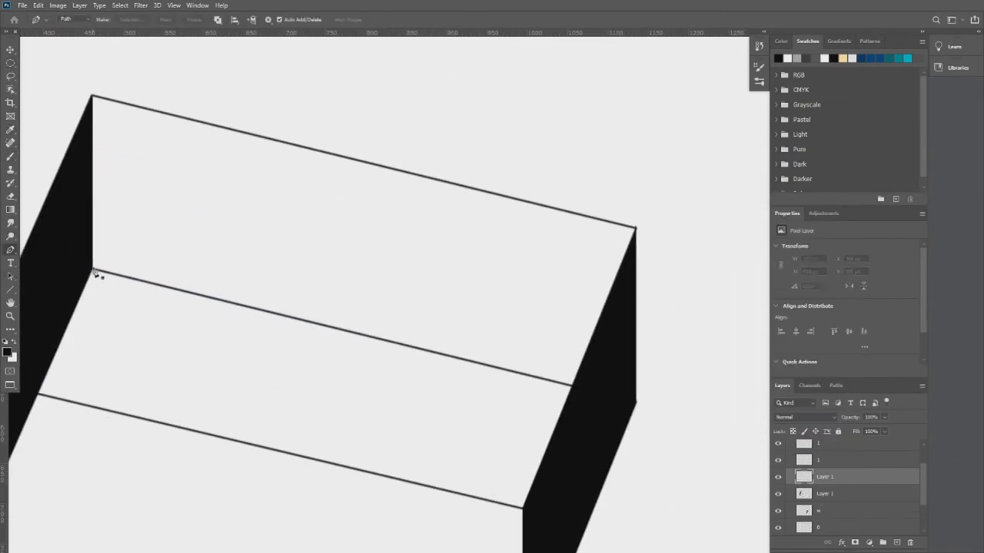
Hide the side wall layers, then trace the back wall and fill it solid black.
click(636, 401)
click(778, 493)
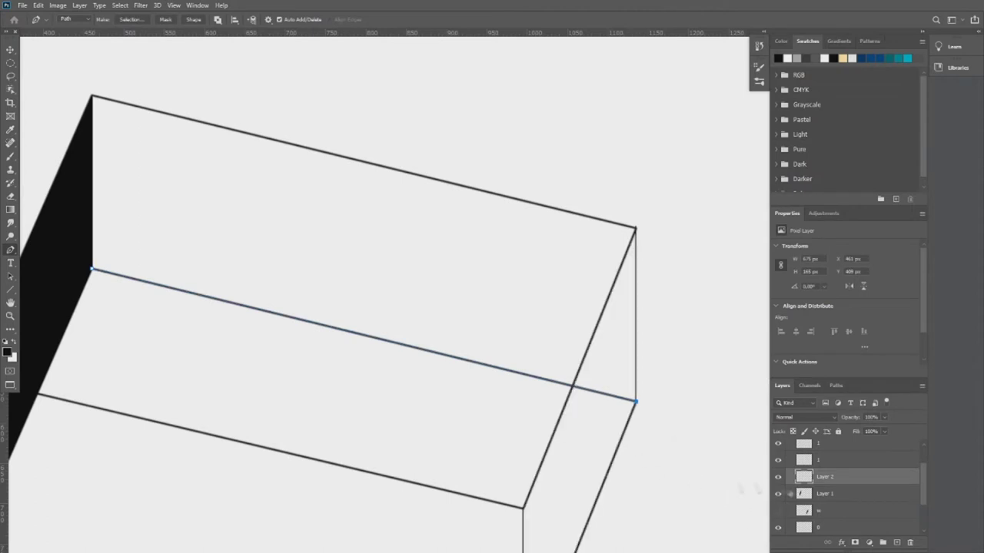
click(778, 511)
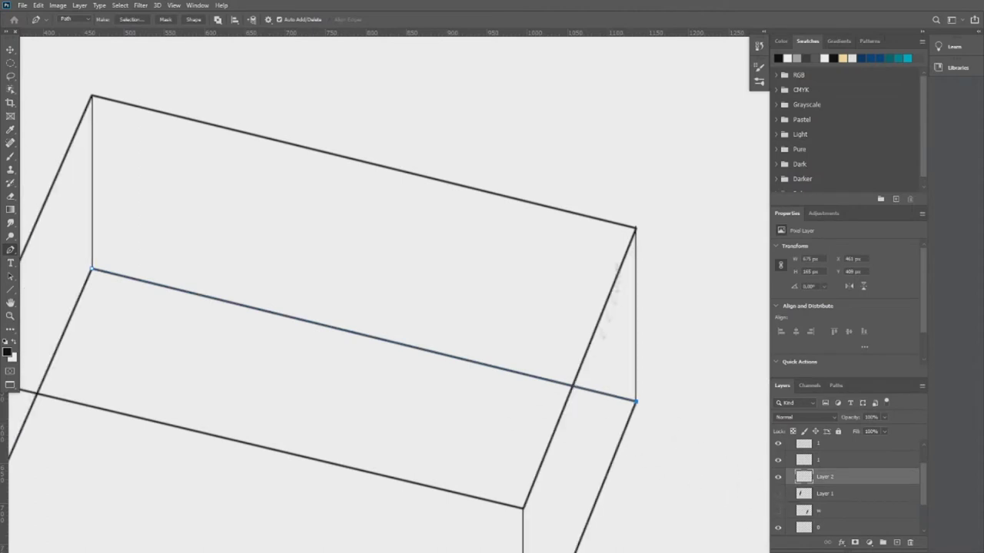
click(92, 96)
right_click(213, 203)
click(241, 248)
key(Return)
key(b)
click(369, 246)
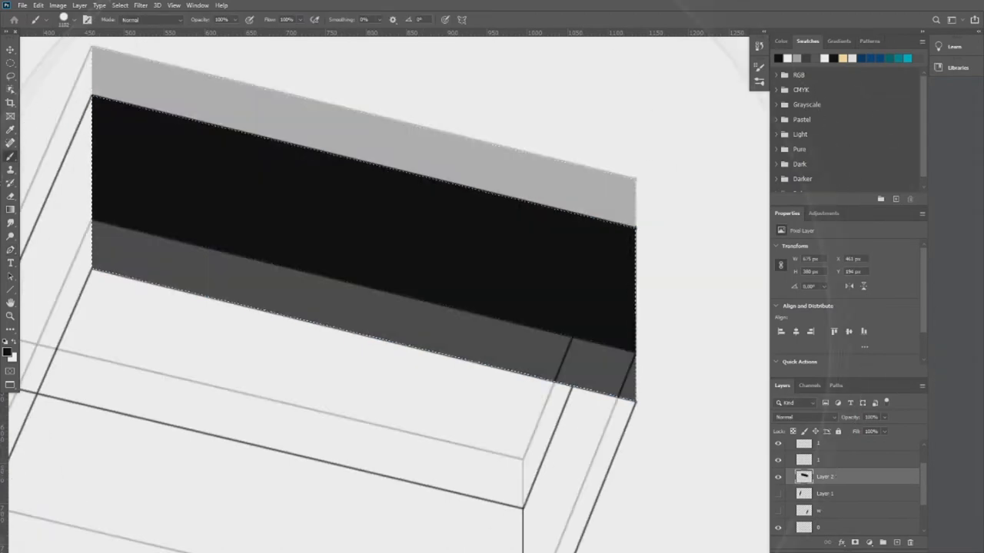
key(ctrl+d)
On a new layer, trace the front wall and fill it black, then fit the whole box in view.
scroll(187, 285, down, 3)
scroll(186, 285, left, 5)
key(p)
key(ctrl+shift+alt+n)
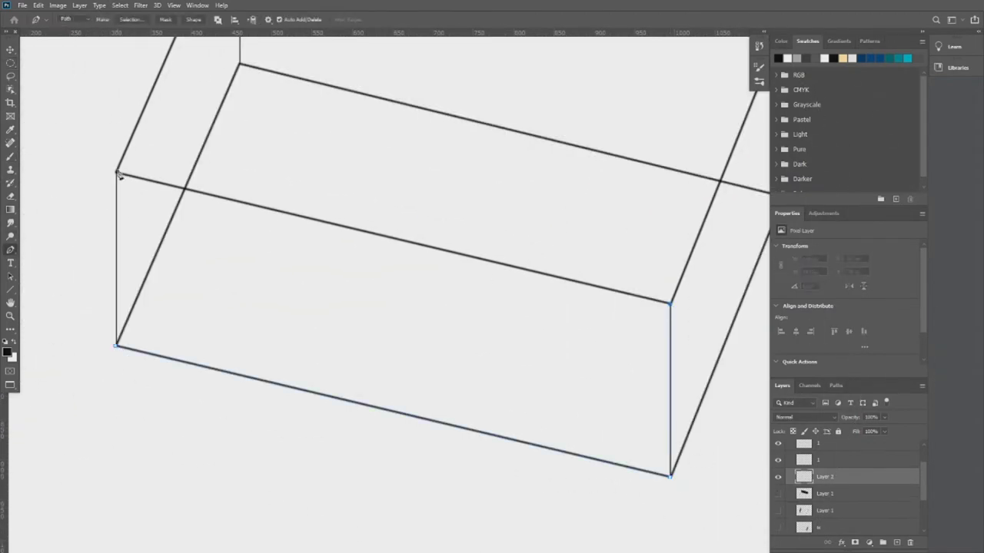
click(117, 348)
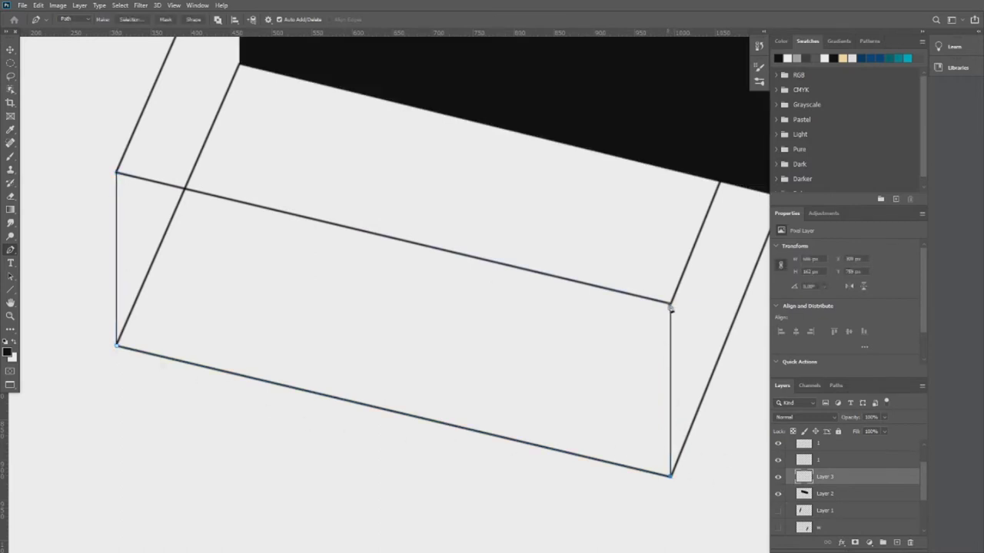
right_click(286, 276)
click(323, 323)
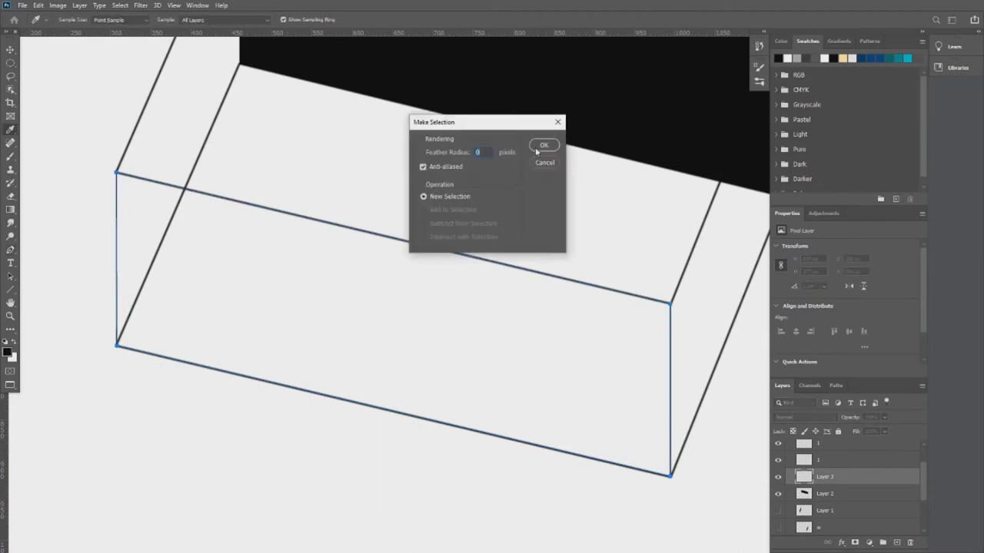
key(Return)
key(alt+BackSpace)
key(z)
key(ctrl+0)
click(777, 513)
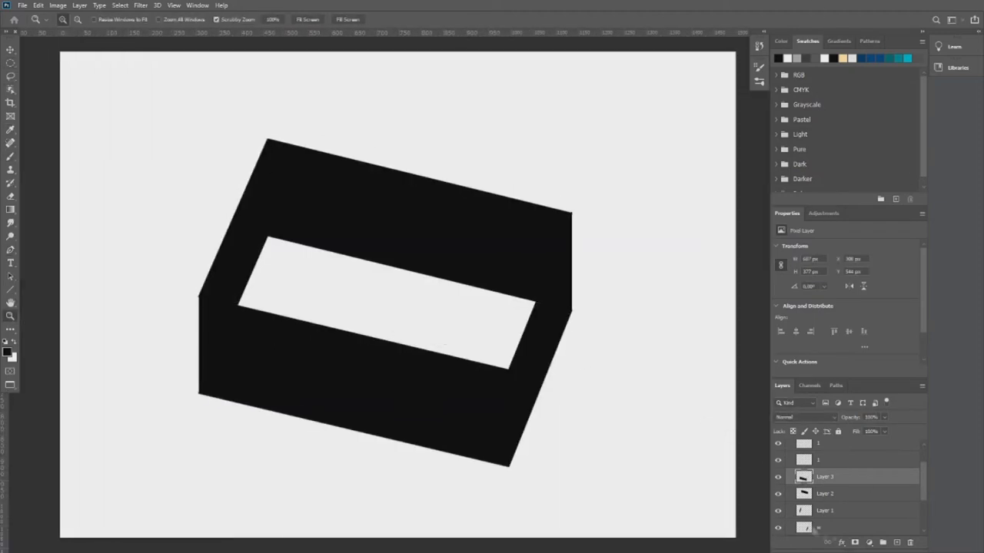
Show the hidden wall, make the back wall translucent, and set the side walls to 77% opacity.
click(788, 494)
scroll(779, 489, down, 1)
mouse_move(885, 431)
mouse_down()
mouse_move(862, 432)
mouse_move(874, 431)
mouse_up()
click(826, 498)
click(883, 418)
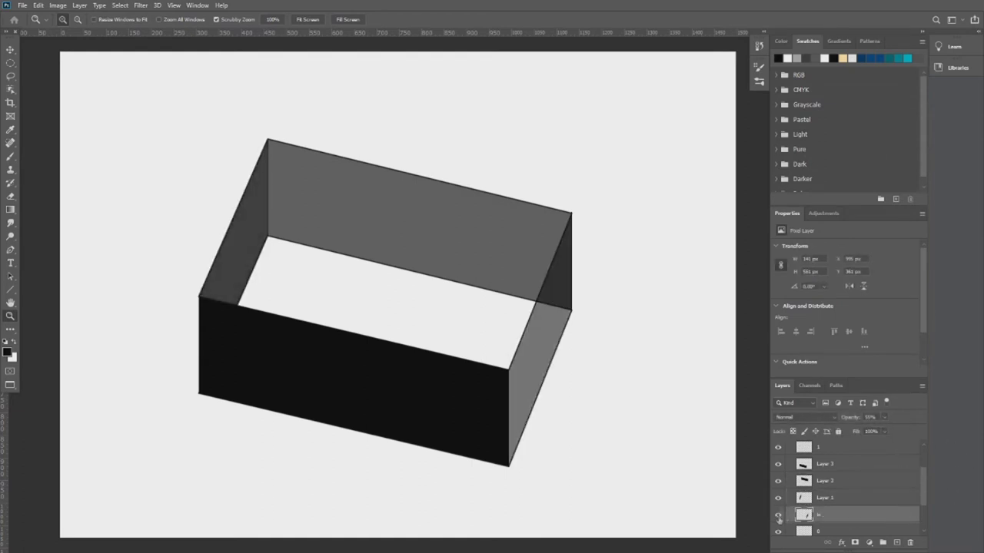
Lower the front wall to 38% opacity and add an empty Layer 4 above layer 0.
click(826, 463)
click(884, 417)
drag(889, 430, 859, 430)
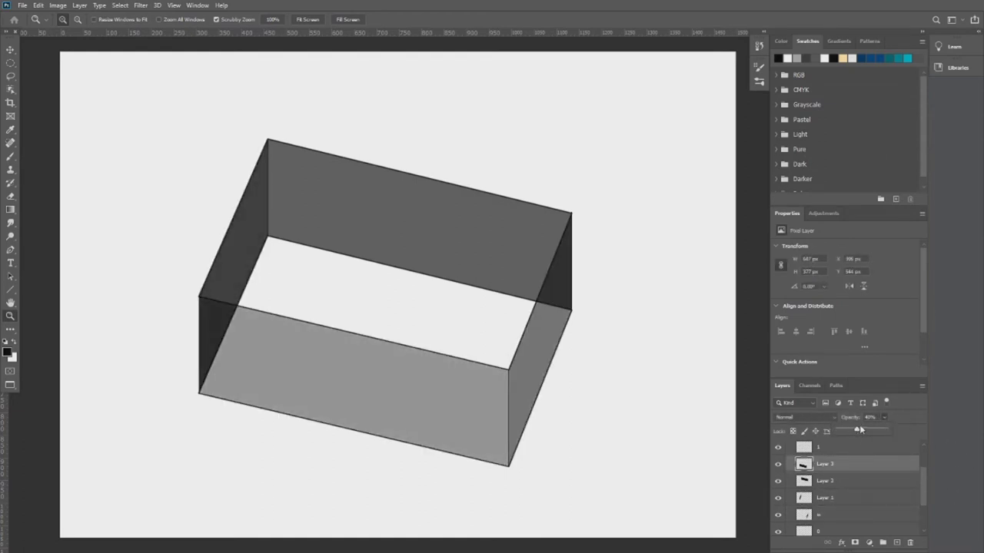
click(827, 531)
click(896, 543)
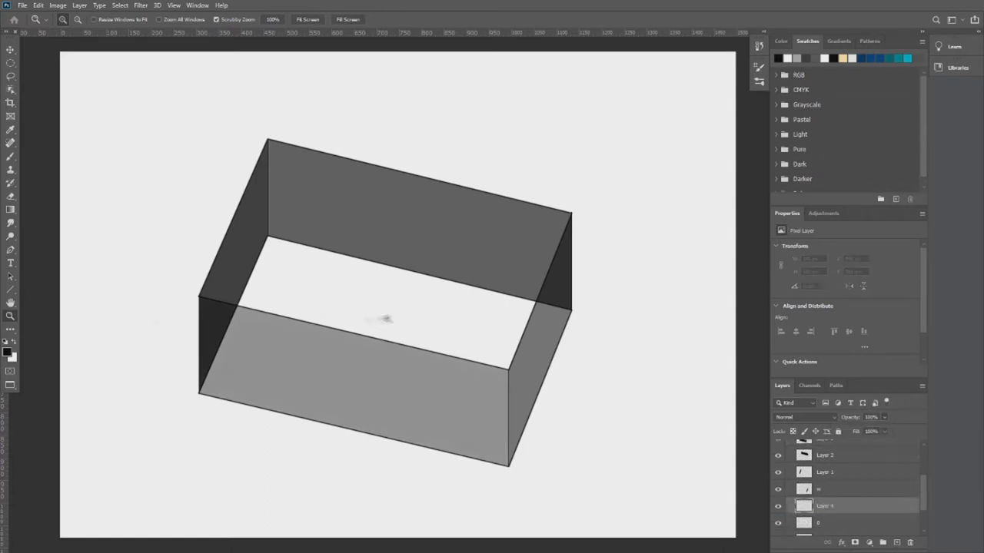
Pen-trace the box floor outline on Layer 4 and turn it into a selection.
drag(472, 343, 523, 343)
key(p)
click(130, 165)
click(637, 289)
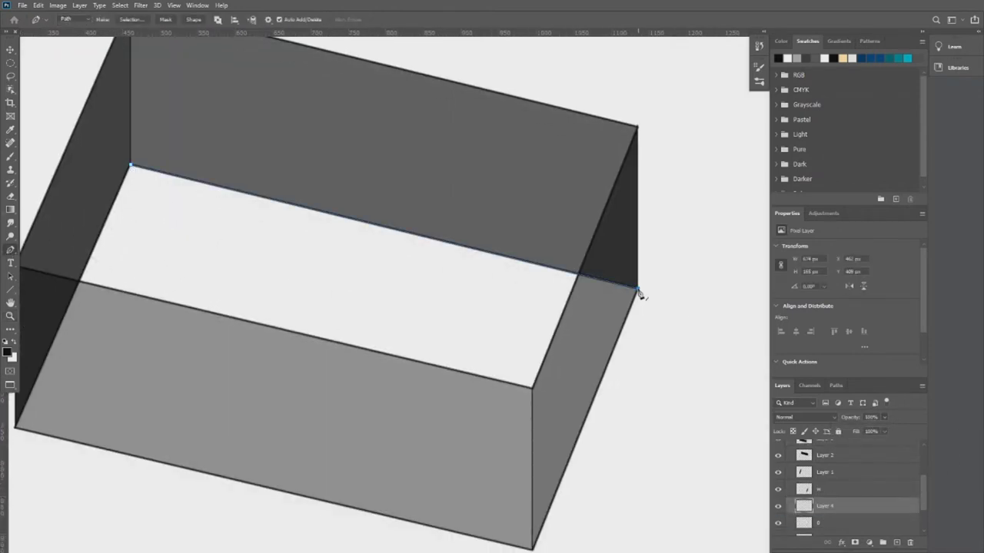
scroll(533, 532, down, 1)
click(532, 526)
scroll(115, 409, left, 3)
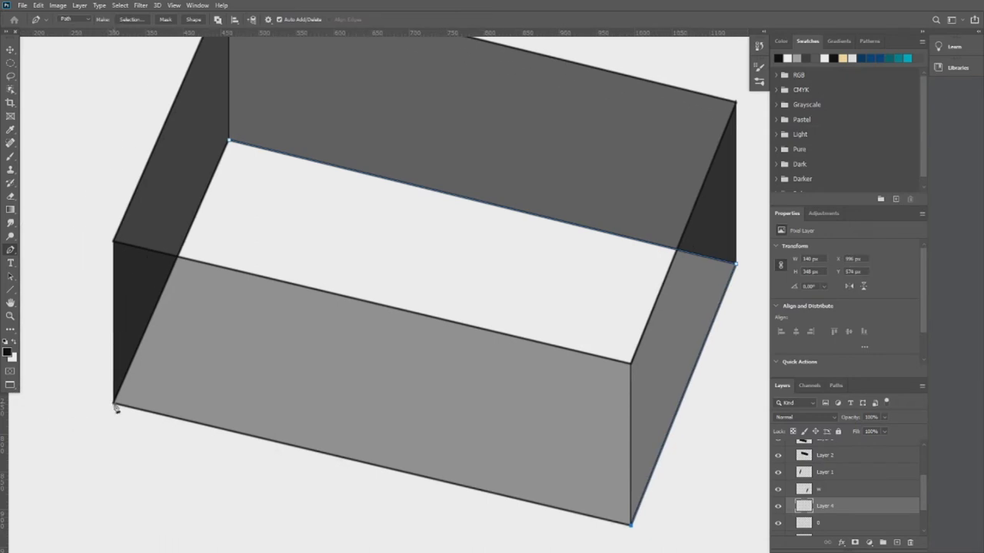
scroll(282, 213, up, 3)
right_click(297, 80)
click(341, 145)
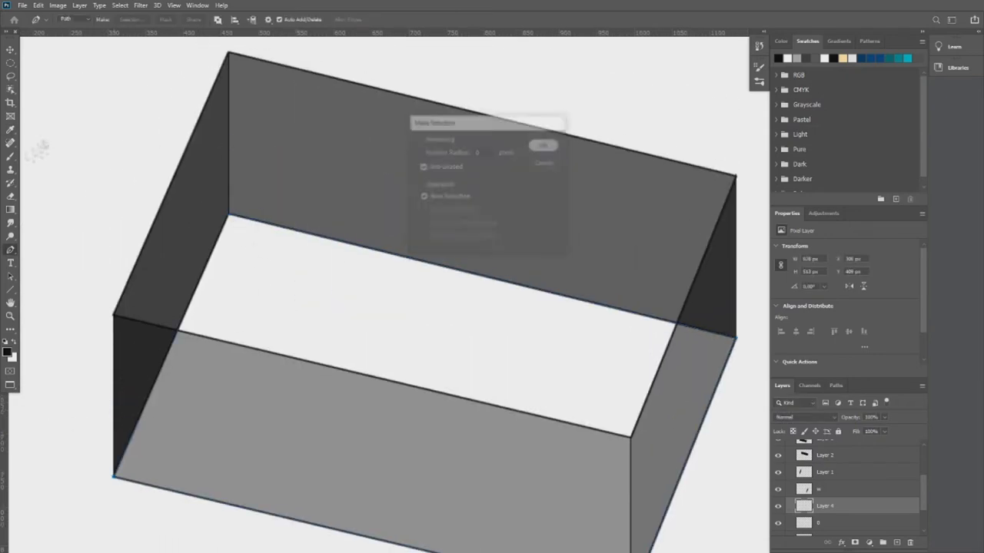
click(543, 146)
Fill the floor selection black, deselect, and fit the whole box in view.
key(b)
click(443, 415)
key(ctrl+d)
key(z)
key(ctrl+0)
Set the box layer opacities to 67%, 37% and 87% for a darker floor.
drag(884, 418, 874, 433)
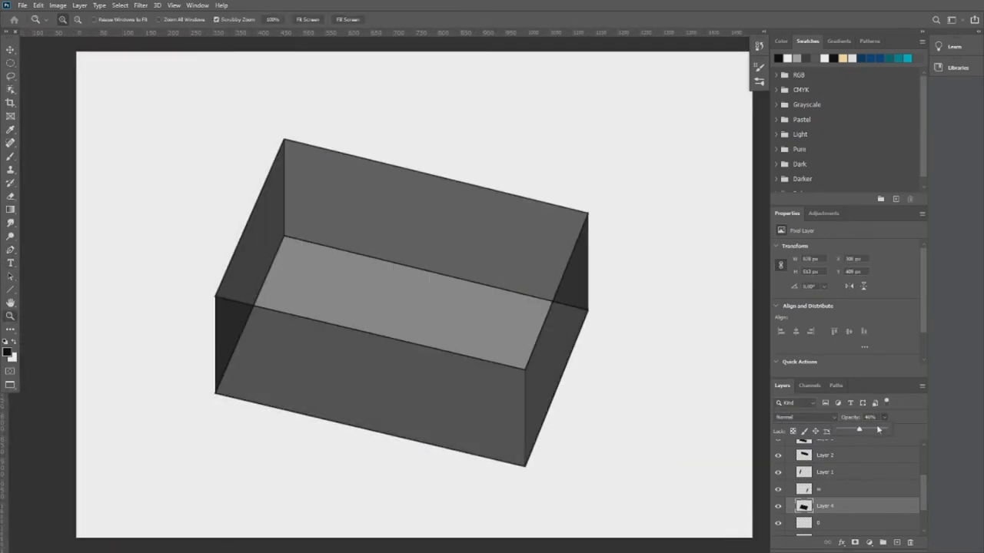
scroll(626, 380, right, 3)
drag(873, 433, 879, 432)
click(824, 517)
scroll(497, 308, up, 2)
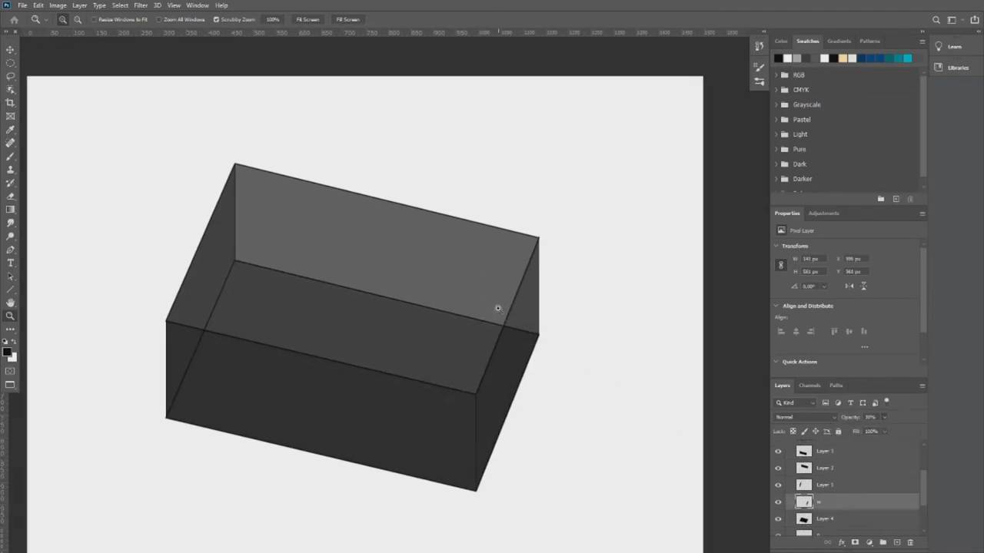
drag(873, 412, 892, 415)
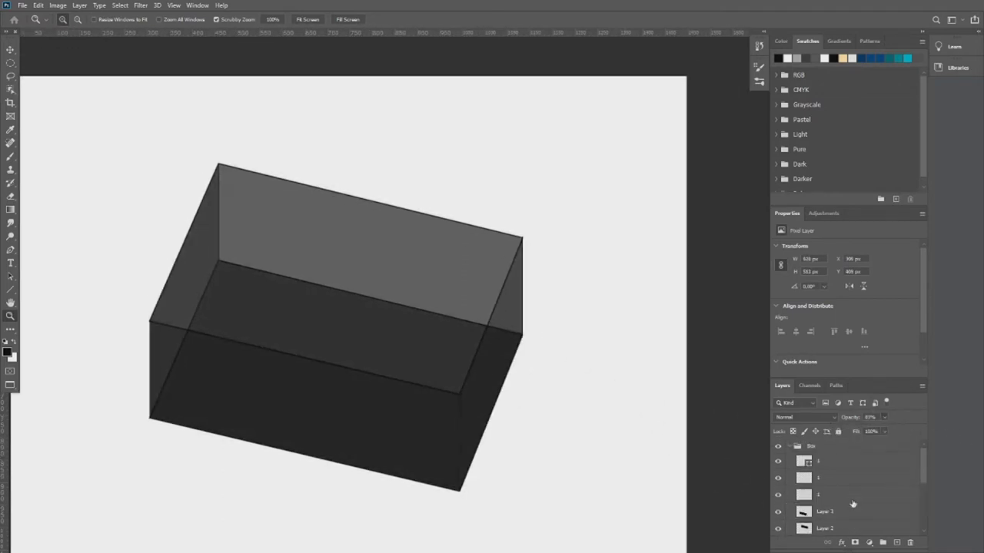
Name the layer below the box P and put it in a new group.
scroll(853, 504, up, 1)
click(853, 501)
scroll(861, 515, down, 1)
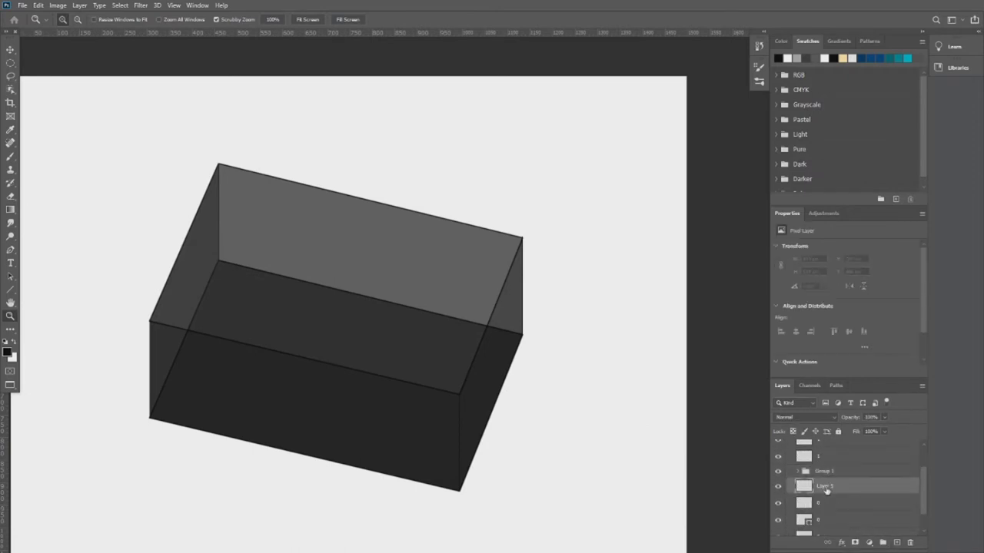
key(Return)
key(ctrl+g)
Add a new layer inside group P for the sun.
click(796, 486)
click(897, 544)
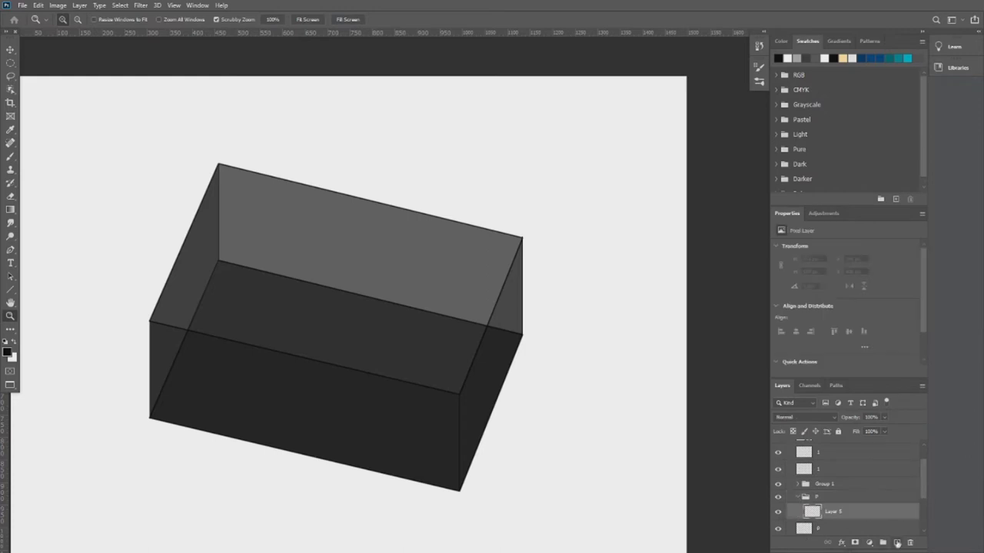
click(853, 528)
key(m)
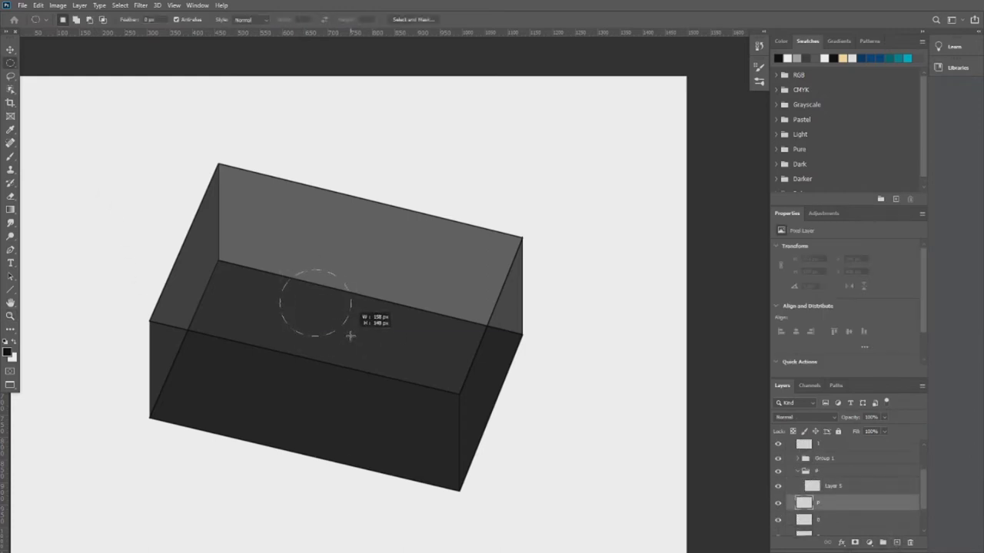
Fill an elliptical selection with yellow and nudge the circle into place.
click(7, 352)
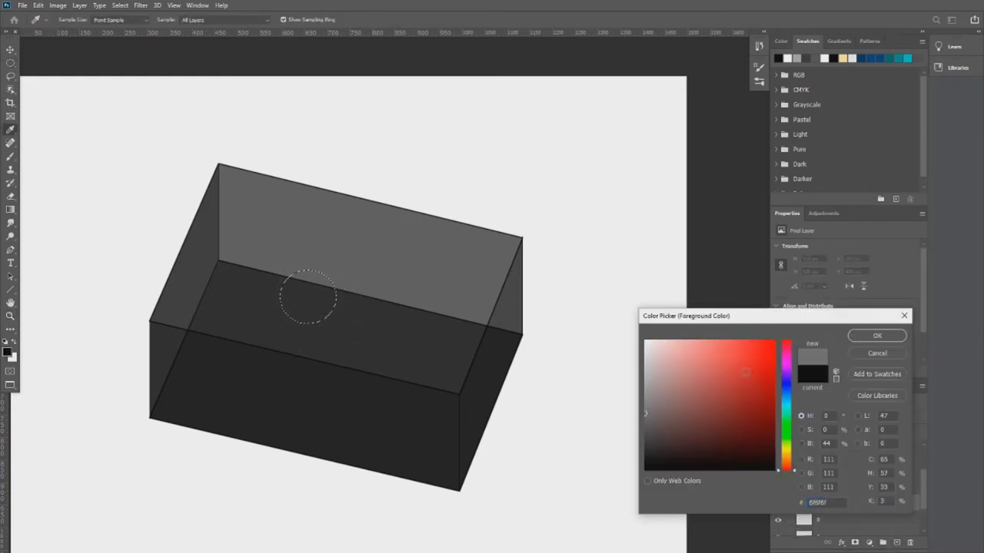
click(785, 450)
click(877, 336)
key(alt+BackSpace)
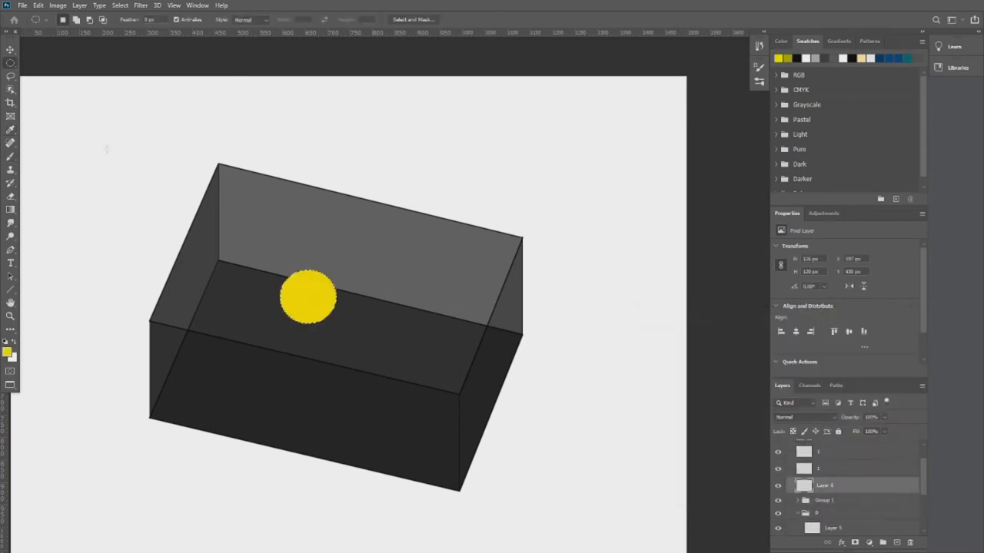
key(ctrl+d)
key(v)
drag(307, 296, 320, 312)
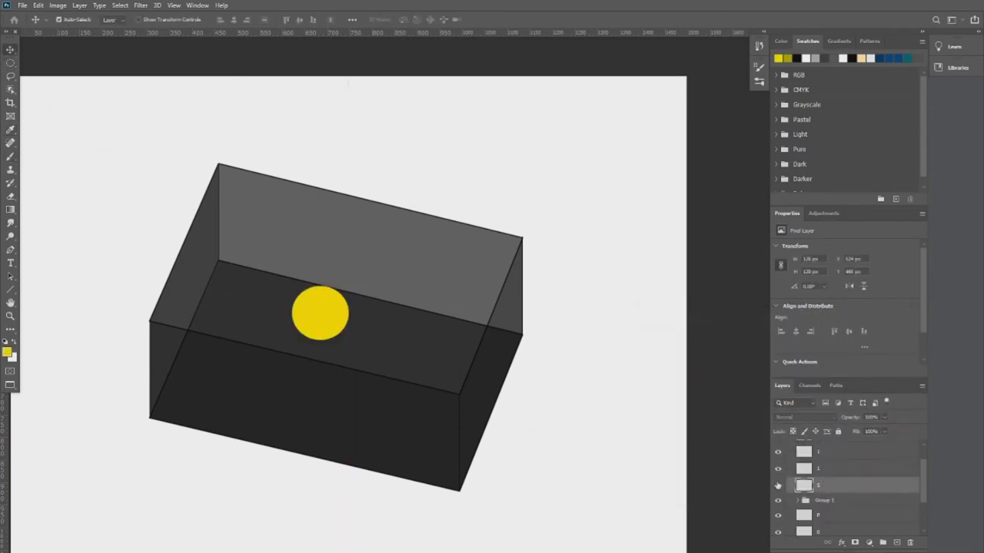
Give the sun a yellow Outer Glow and move it lower right in the box.
double_click(832, 492)
click(527, 199)
click(320, 313)
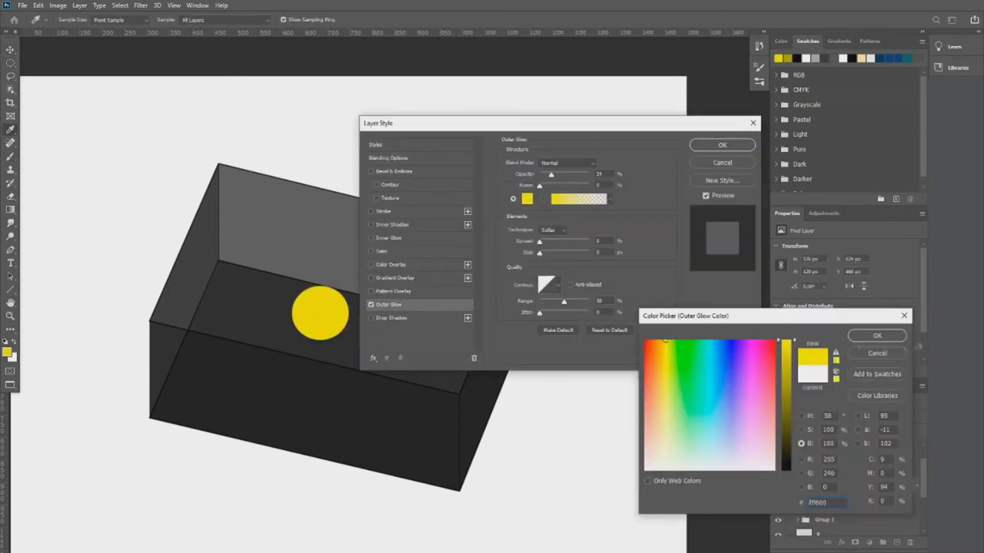
key(Return)
click(722, 145)
drag(359, 292, 366, 319)
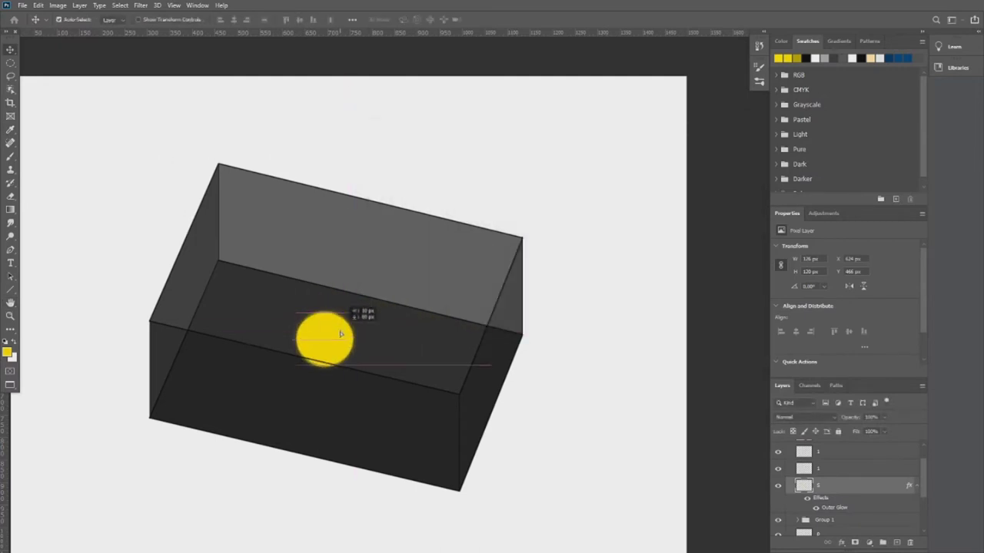
key(m)
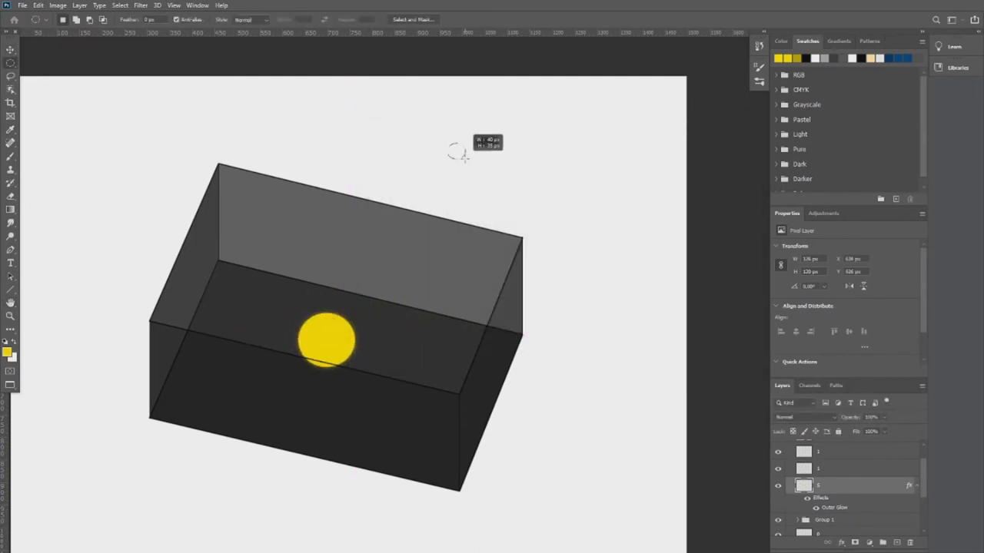
Fill a small circle dark brown and give it a textured Bevel & Emboss.
key(i)
click(7, 352)
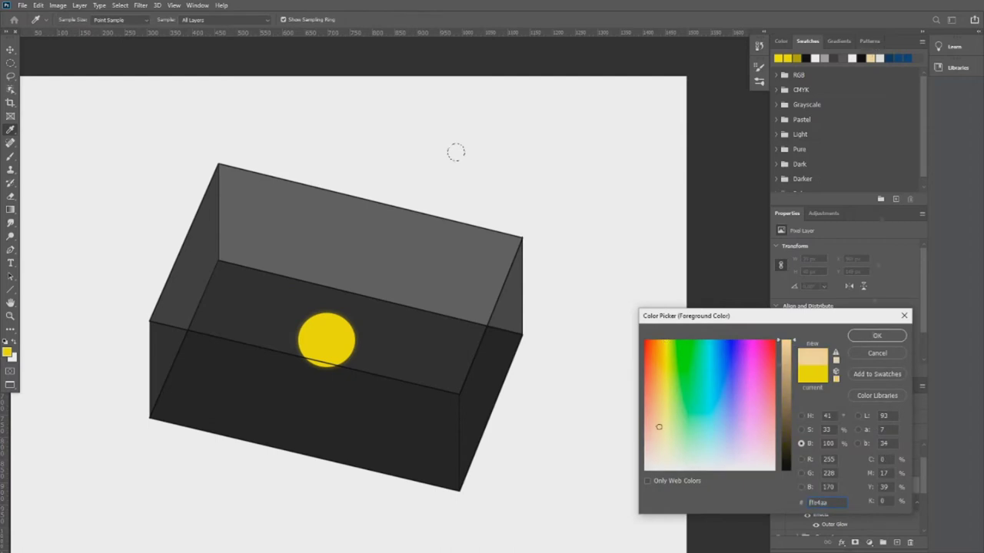
drag(788, 361, 788, 434)
key(Return)
key(alt+BackSpace)
key(ctrl+d)
double_click(861, 486)
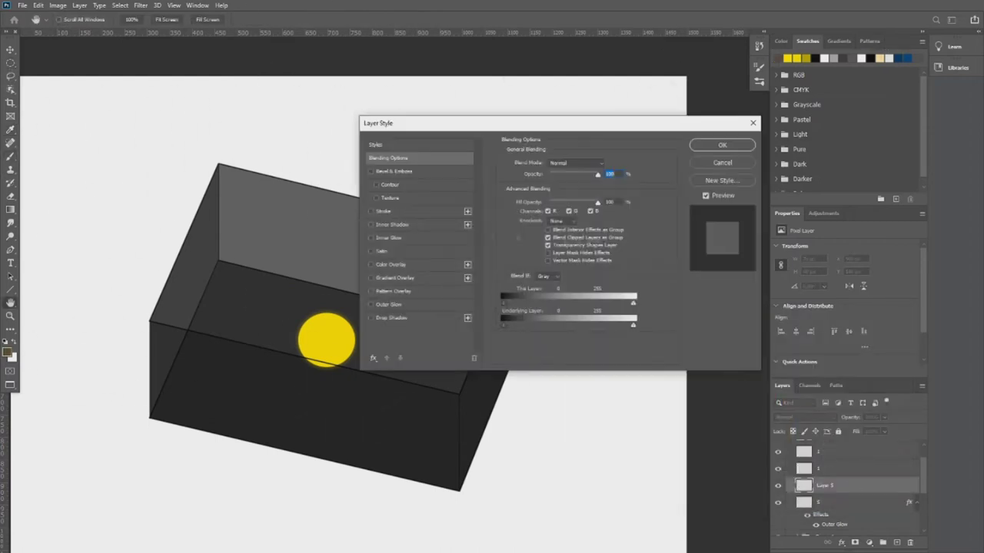
click(714, 219)
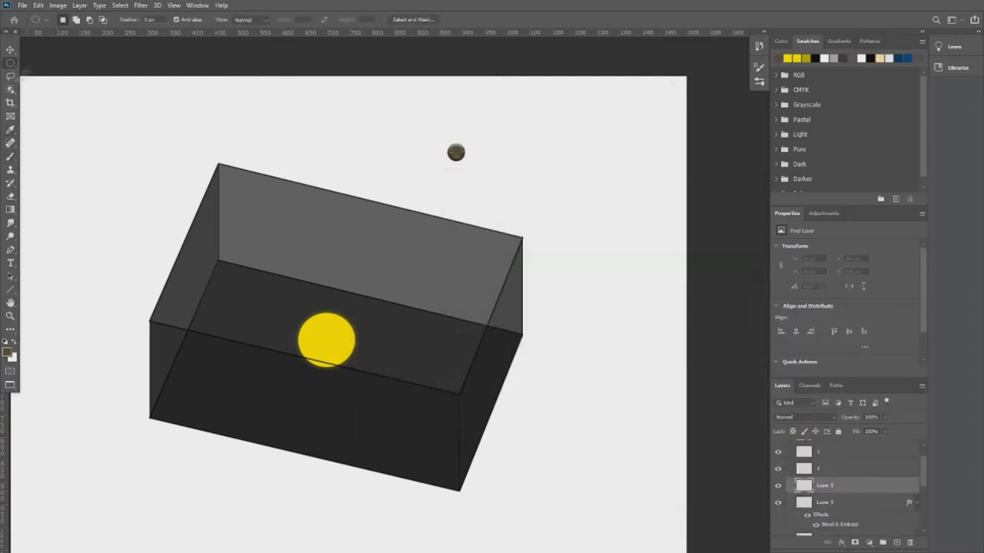
Fill a second planet tan and give it a textured Bevel & Emboss.
click(7, 352)
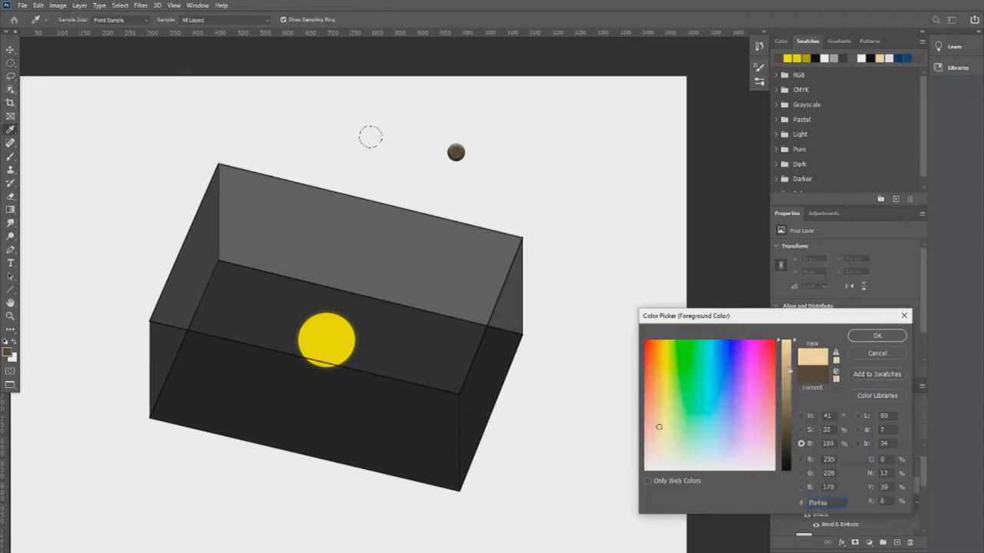
key(Return)
key(alt+BackSpace)
key(ctrl+d)
double_click(861, 486)
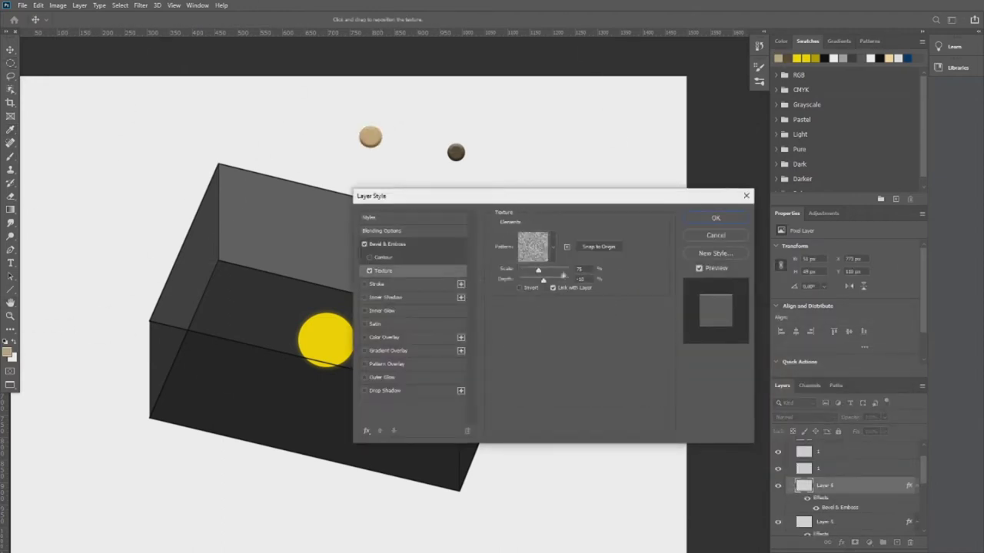
click(707, 218)
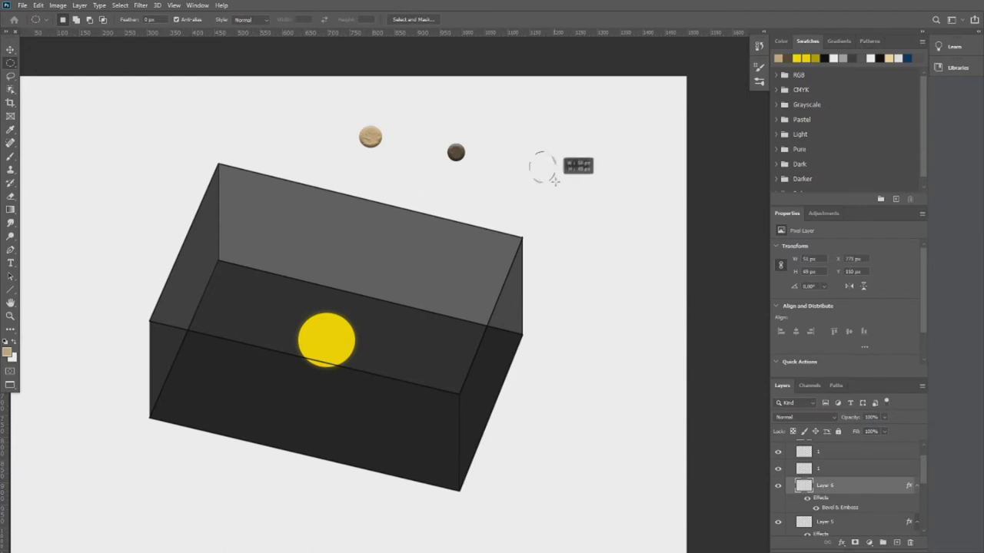
Fill a blue planet circle on its own new layer.
click(7, 352)
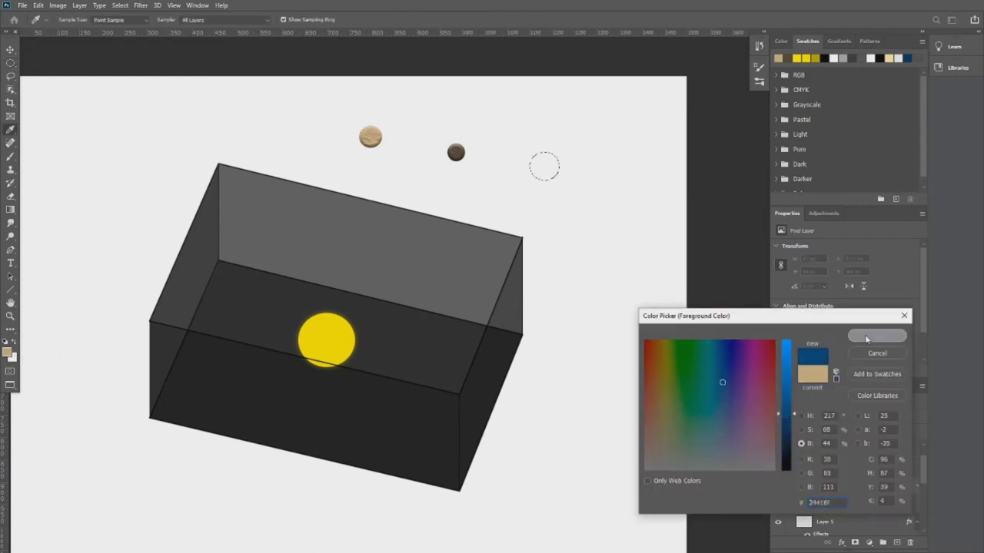
key(Return)
key(alt+BackSpace)
key(ctrl+d)
key(ctrl+z)
key(ctrl+z)
key(ctrl+shift+alt+n)
key(alt+BackSpace)
key(ctrl+d)
Group and rename the planets, and copy the bevel onto the blue planet with a lighter texture.
key(ctrl+g)
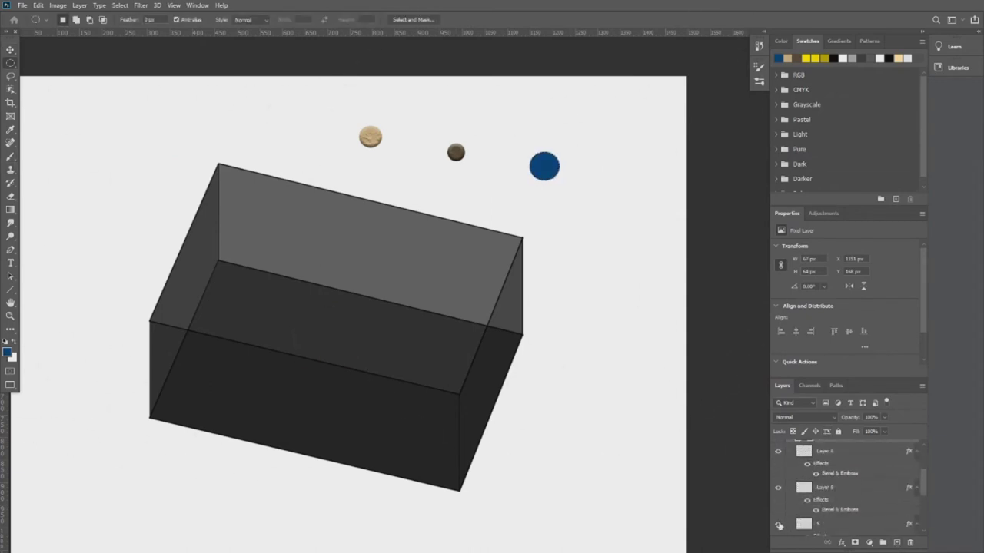
double_click(824, 467)
click(797, 468)
drag(909, 506, 910, 469)
double_click(909, 469)
click(551, 246)
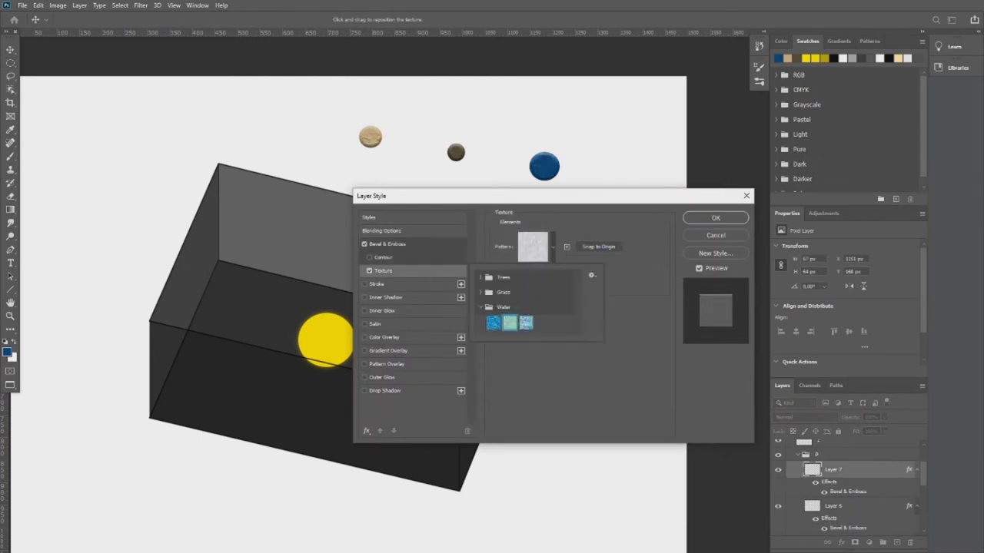
double_click(510, 324)
click(716, 217)
Fill a small orange circle on a new layer below the blue planet.
key(ctrl+shift+alt+n)
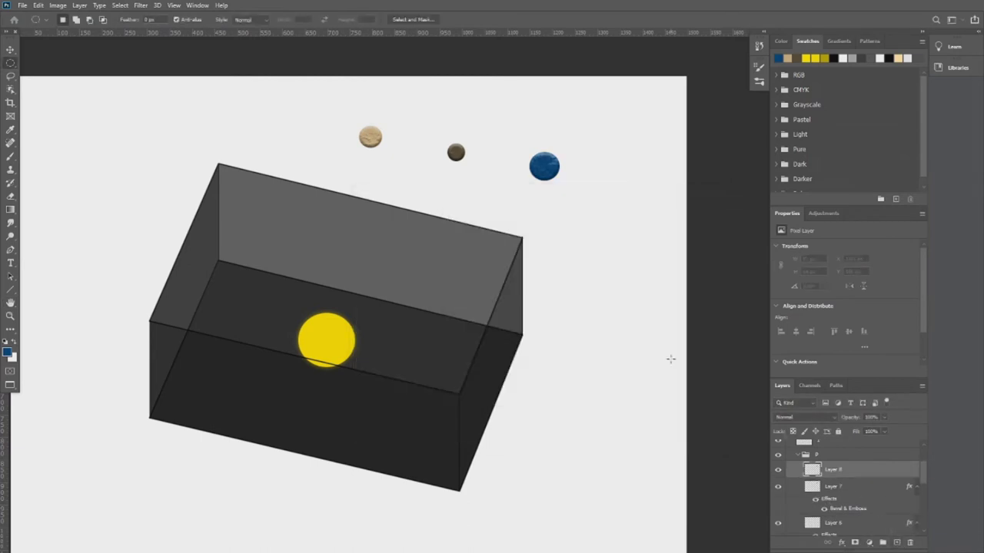
drag(115, 157, 152, 178)
drag(553, 208, 554, 208)
click(7, 352)
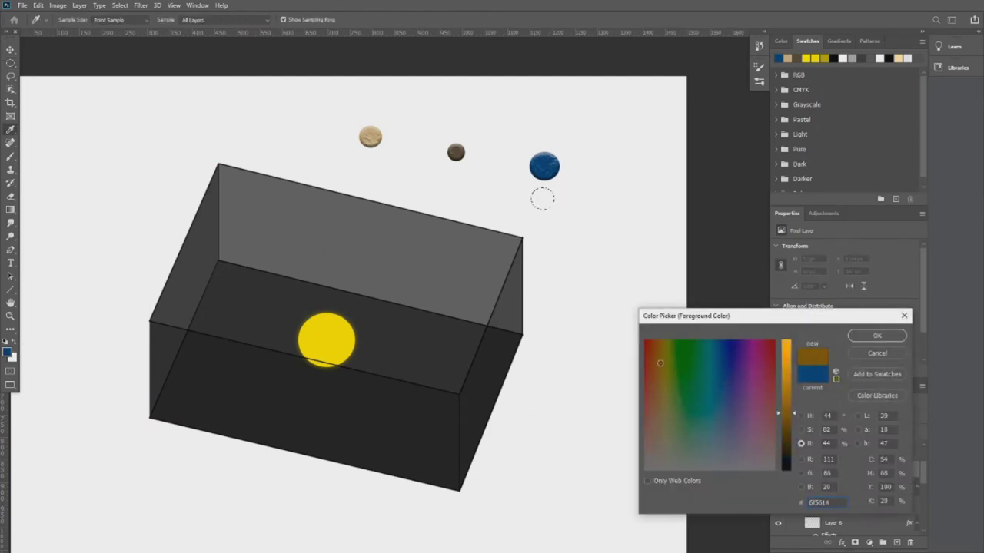
click(652, 350)
click(877, 335)
key(alt+BackSpace)
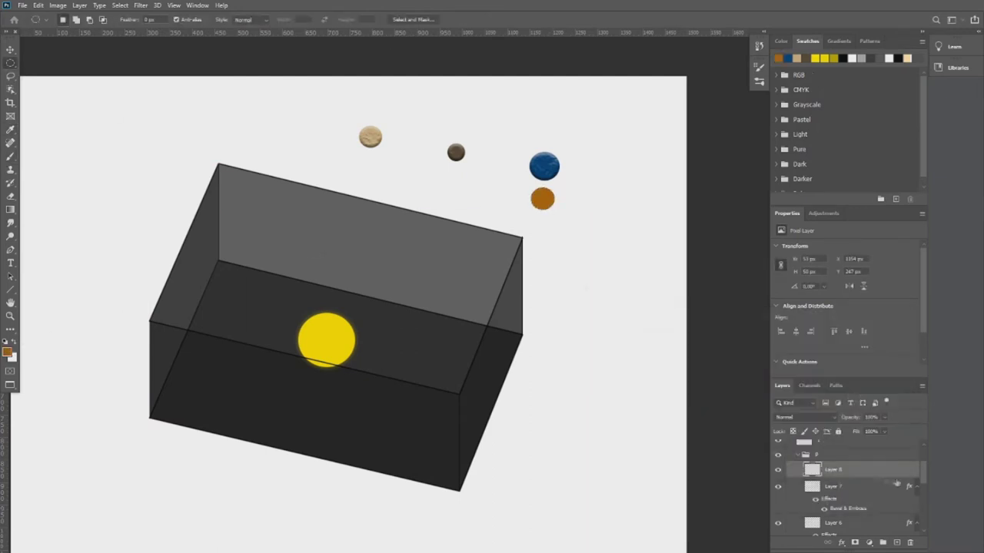
Give the orange planet a grass-textured bevel and move the beige planet beside it.
double_click(883, 471)
click(524, 339)
click(452, 384)
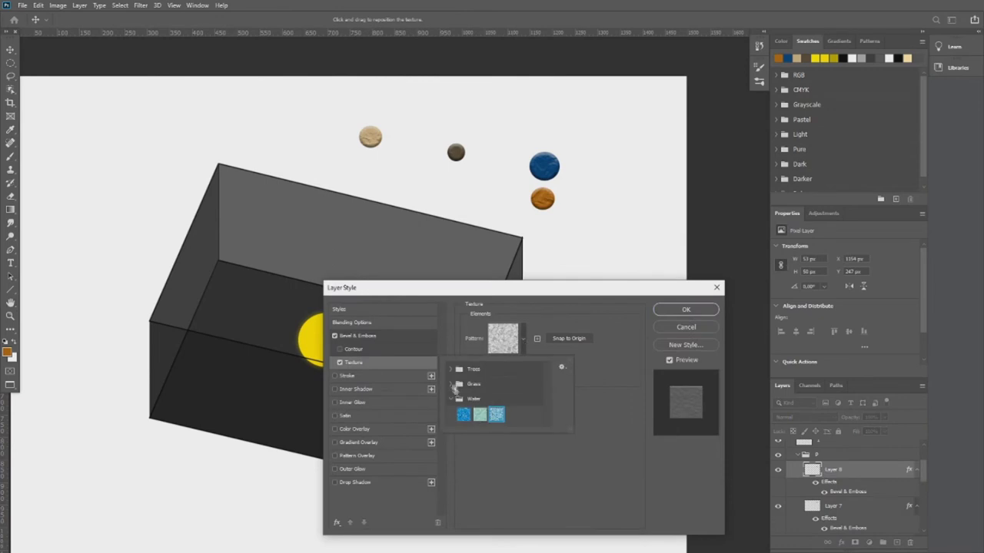
double_click(497, 400)
click(685, 310)
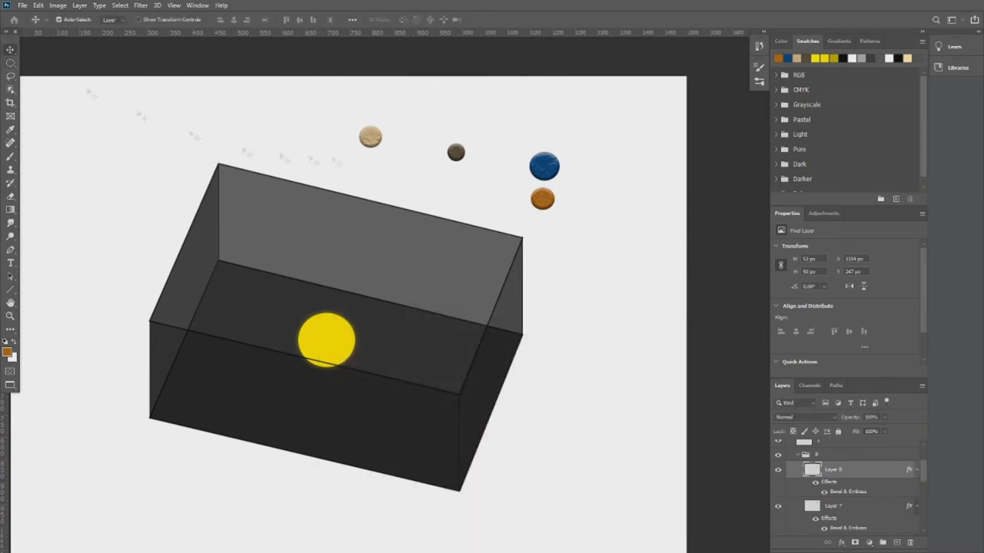
drag(369, 137, 511, 197)
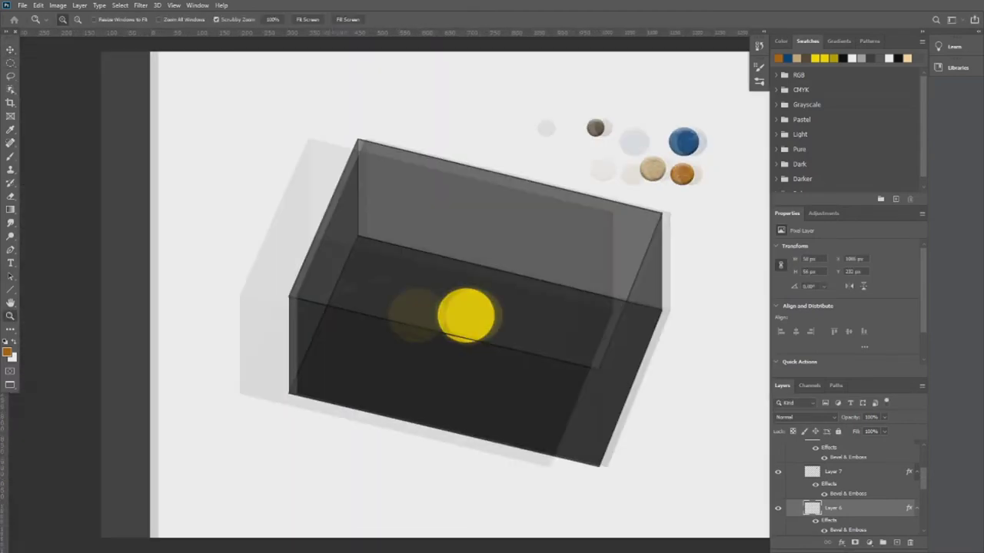
Draw a large circle at the canvas top left and fill it beige.
key(l)
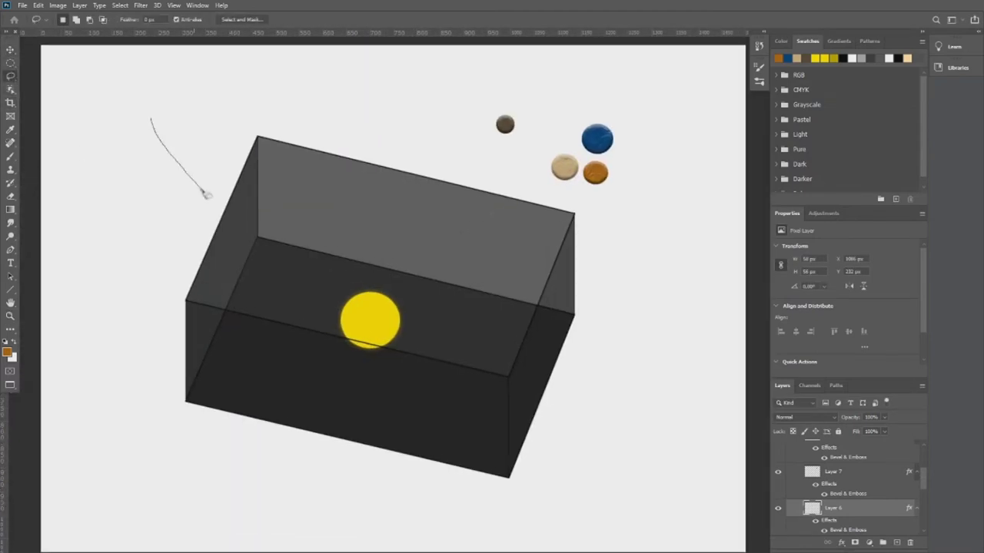
key(m)
drag(151, 132, 201, 179)
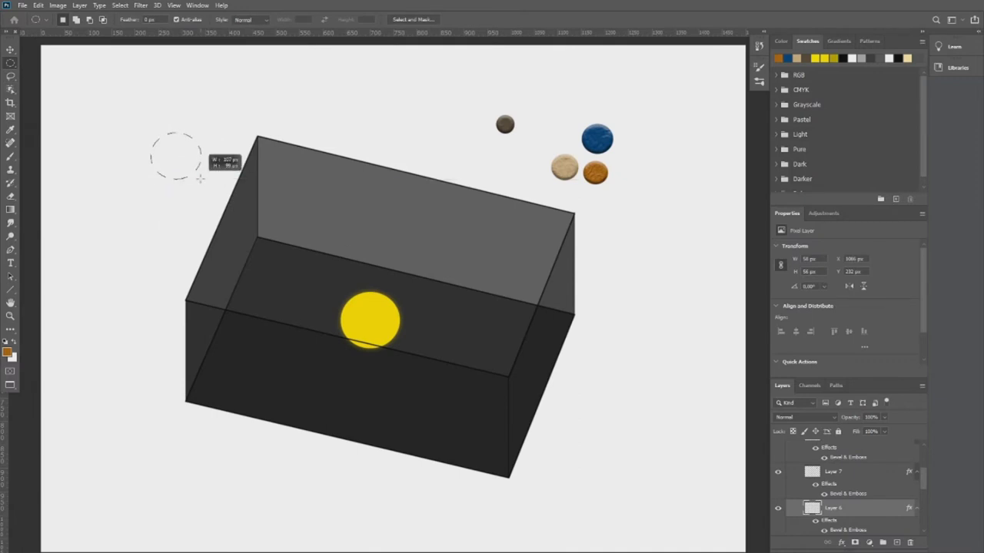
click(7, 352)
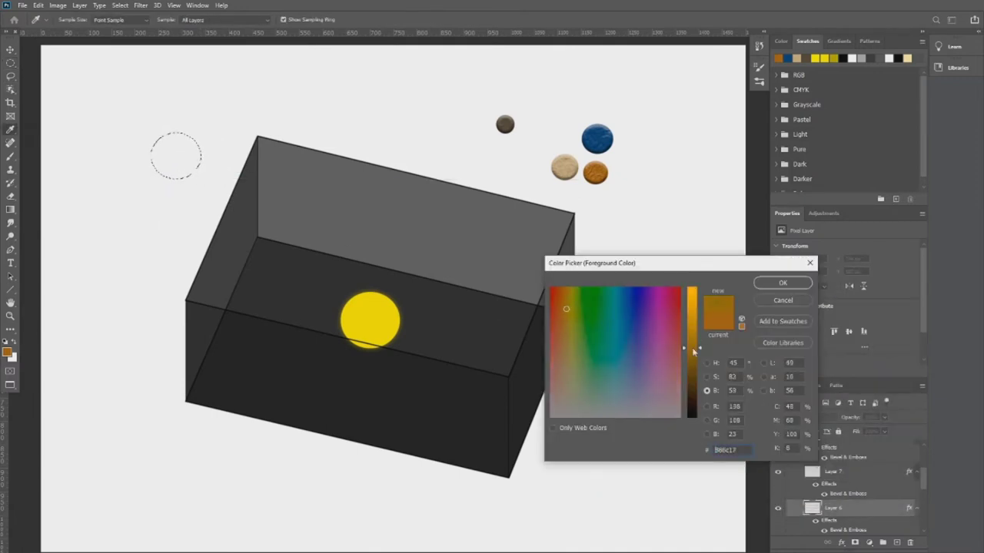
click(568, 376)
click(783, 283)
key(b)
click(176, 169)
key(ctrl+d)
Refill the beige circle on a new layer and bevel it with a light water texture.
key(m)
drag(151, 132, 202, 180)
click(896, 543)
key(alt+BackSpace)
double_click(869, 508)
click(523, 332)
double_click(498, 368)
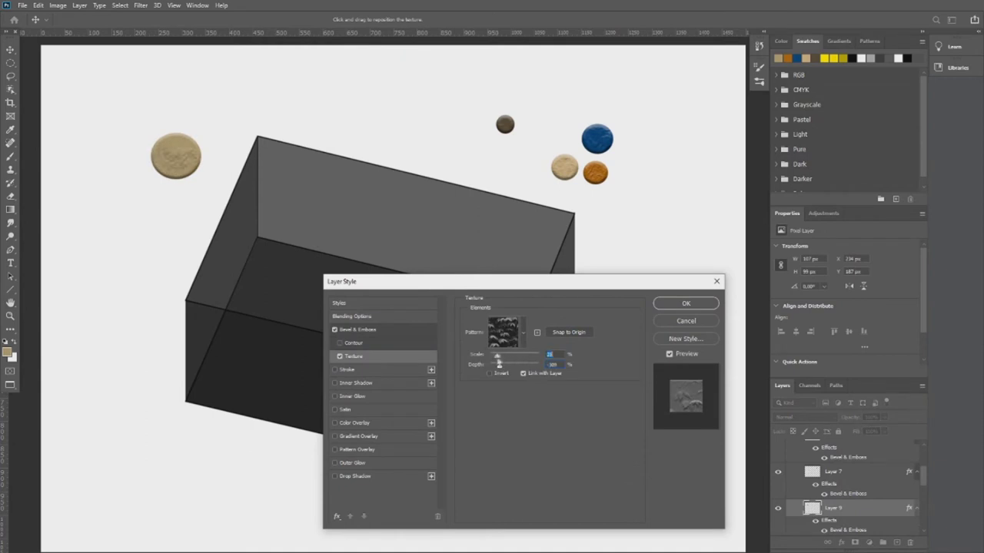
click(503, 332)
click(479, 413)
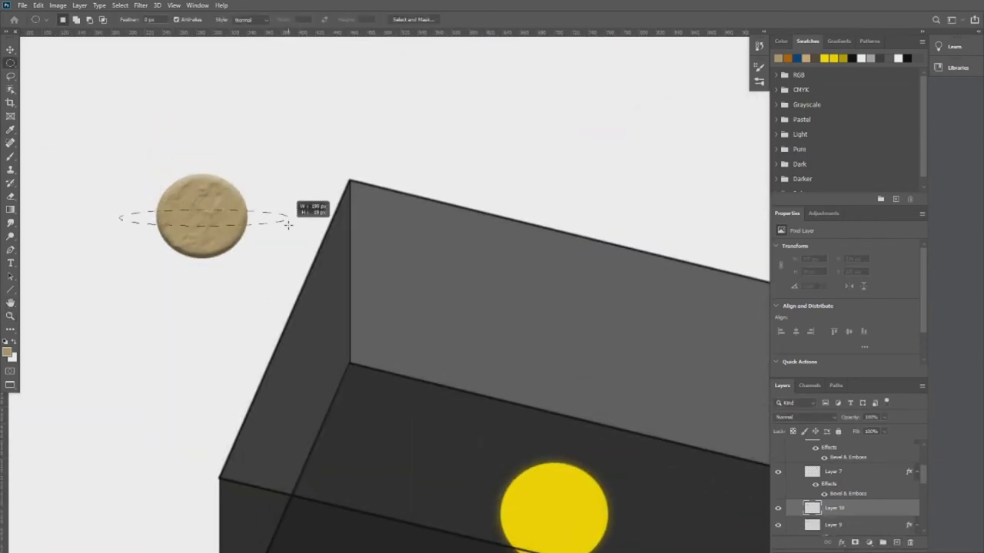
Fill a flat ellipse across the planet with tan to form its ring.
drag(274, 220, 286, 218)
click(8, 352)
click(782, 283)
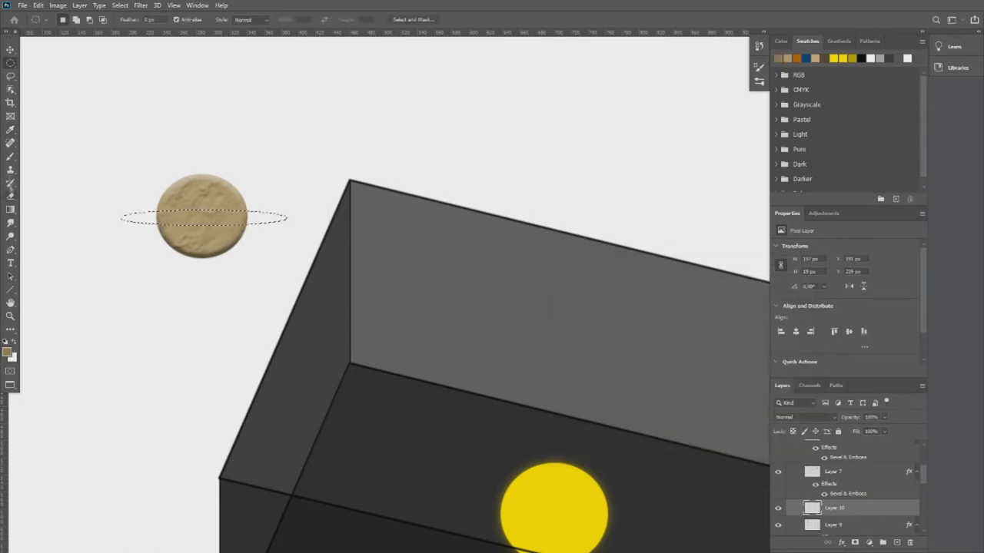
key(alt+BackSpace)
key(e)
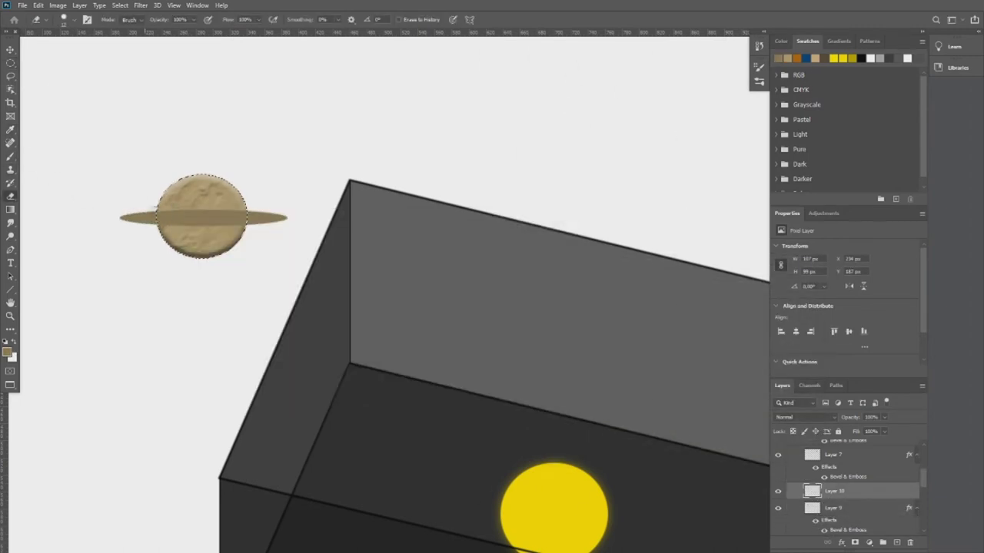
key(ctrl+d)
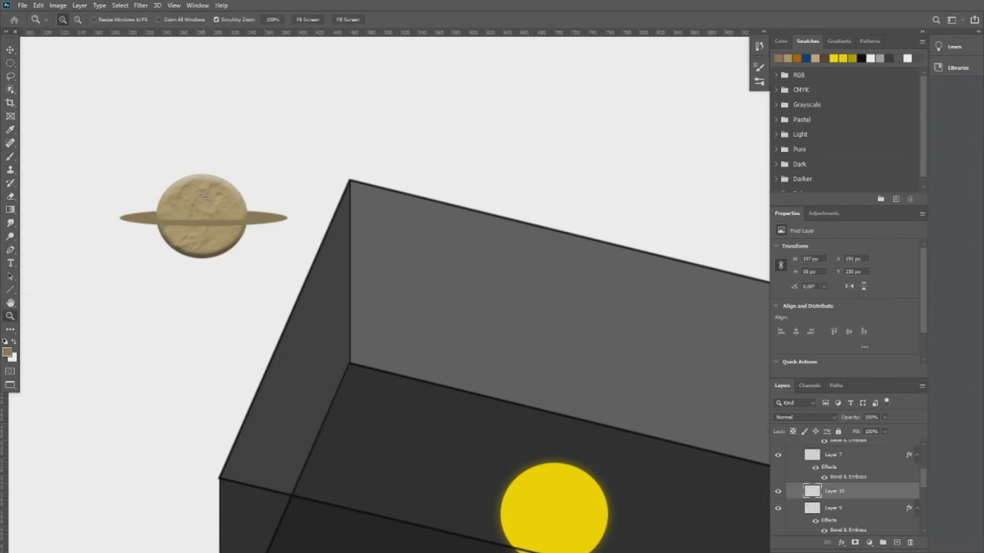
Try converting the ring layer to a smart object, then undo it.
scroll(202, 190, up, 2)
right_click(260, 223)
key(Escape)
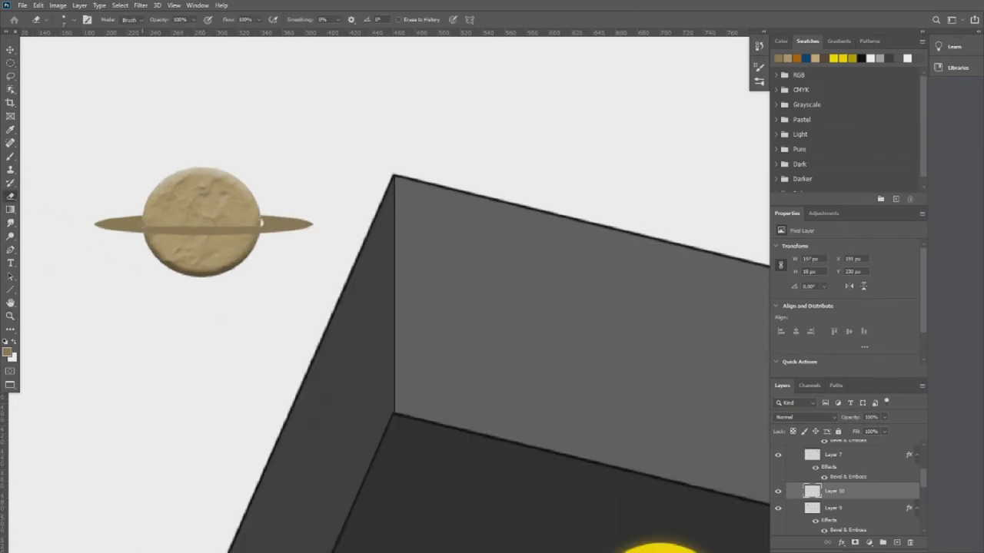
key(ctrl+0)
right_click(834, 490)
click(900, 220)
key(v)
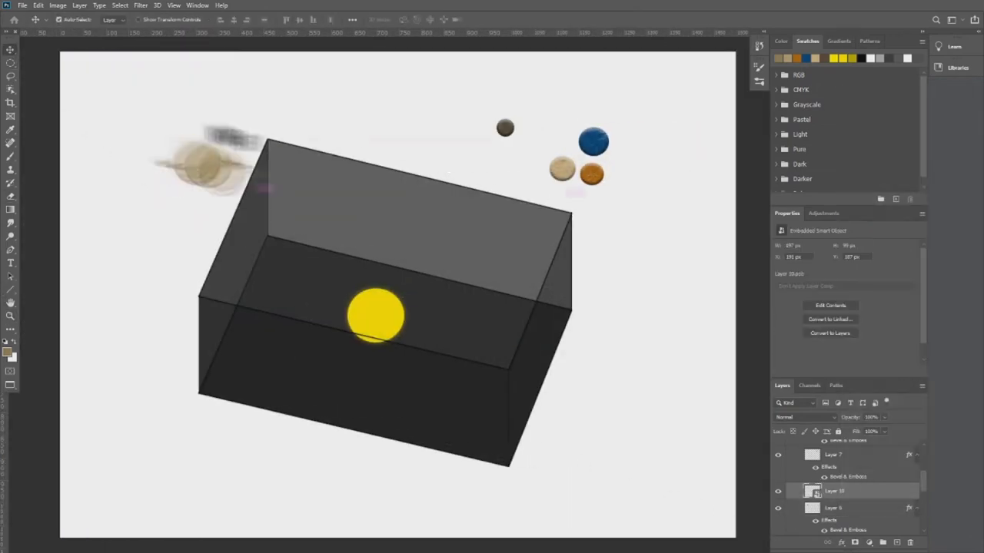
key(ctrl+z)
Erase the ring band where it crosses the planet's face.
key(m)
scroll(171, 129, up, 3)
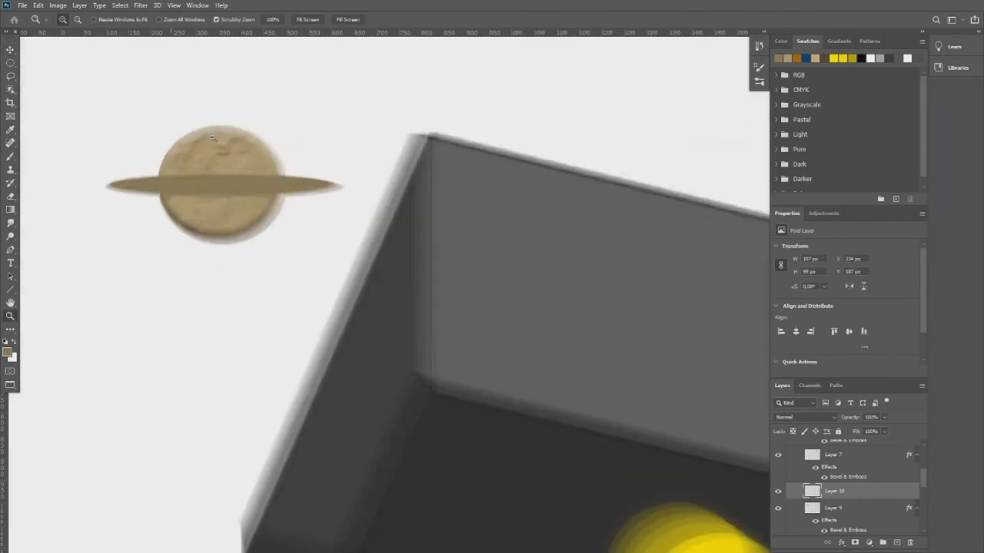
click(10, 196)
ctrl+click(812, 507)
drag(169, 214, 284, 214)
key(ctrl+d)
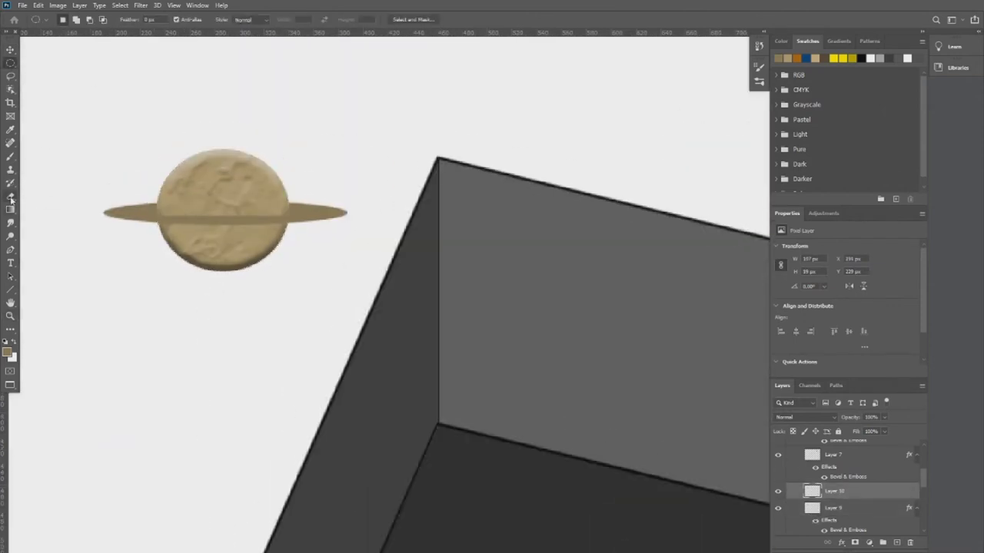
click(10, 315)
key(ctrl+0)
Bevel the ring, rasterize its layer style, and move the ringed planet right of the others.
double_click(861, 491)
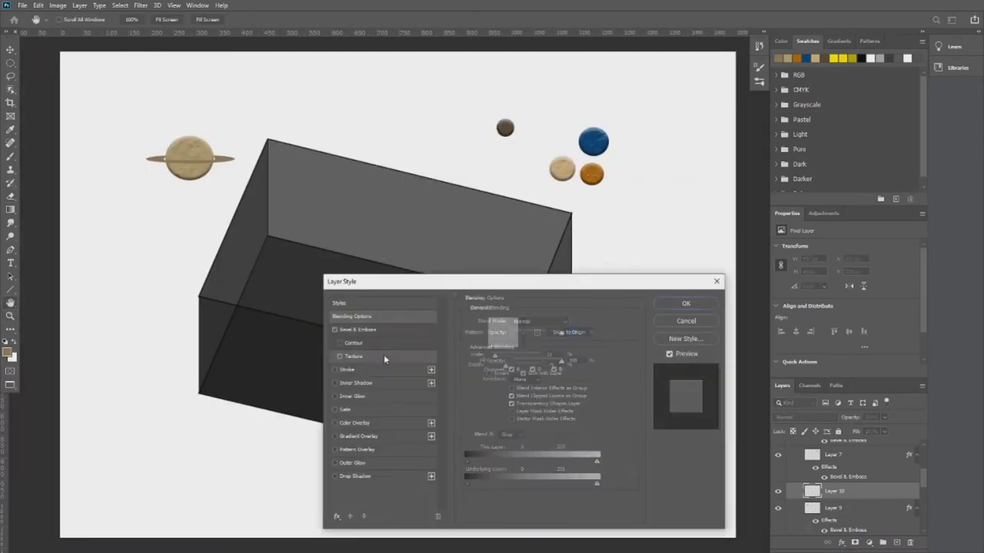
click(384, 354)
key(Return)
key(v)
right_click(834, 491)
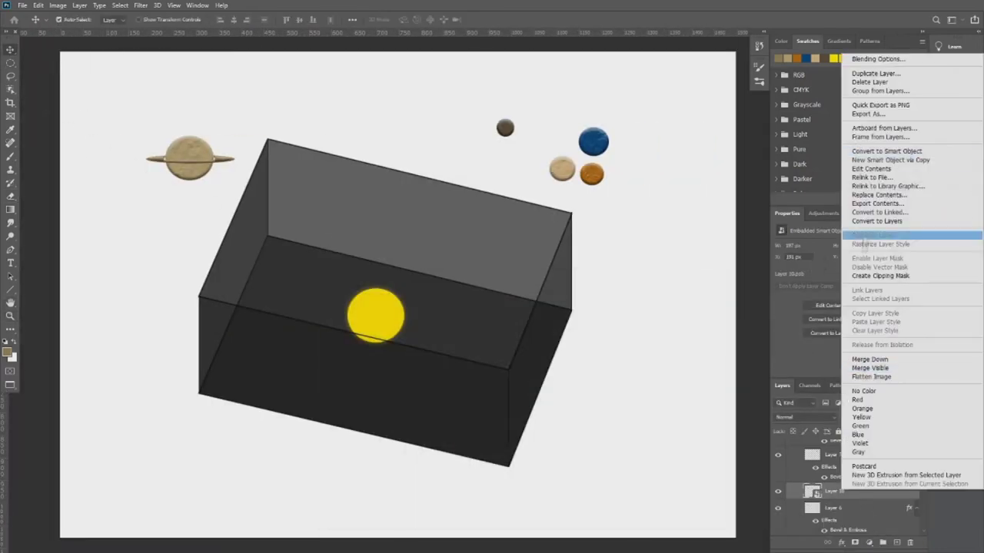
click(868, 234)
drag(201, 144, 667, 171)
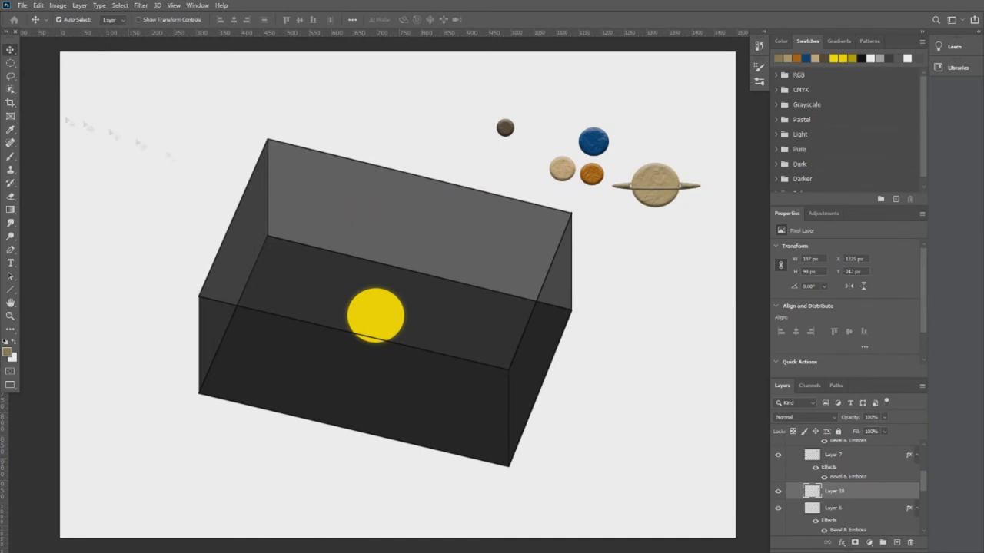
Add a new Layer 11 and outline an ellipse over the ringed planet.
key(m)
key(ctrl+shift+alt+n)
drag(118, 152, 675, 201)
Fill the circle selection with brown and give the planet bevel and texture effects.
key(i)
click(138, 213)
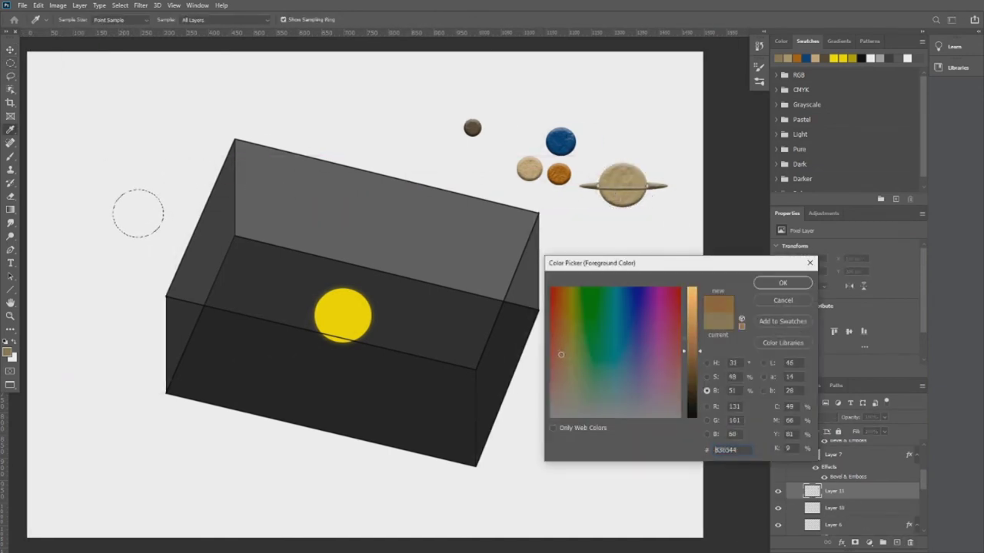
key(Return)
key(alt+BackSpace)
scroll(128, 180, up, 2)
key(b)
right_click(284, 227)
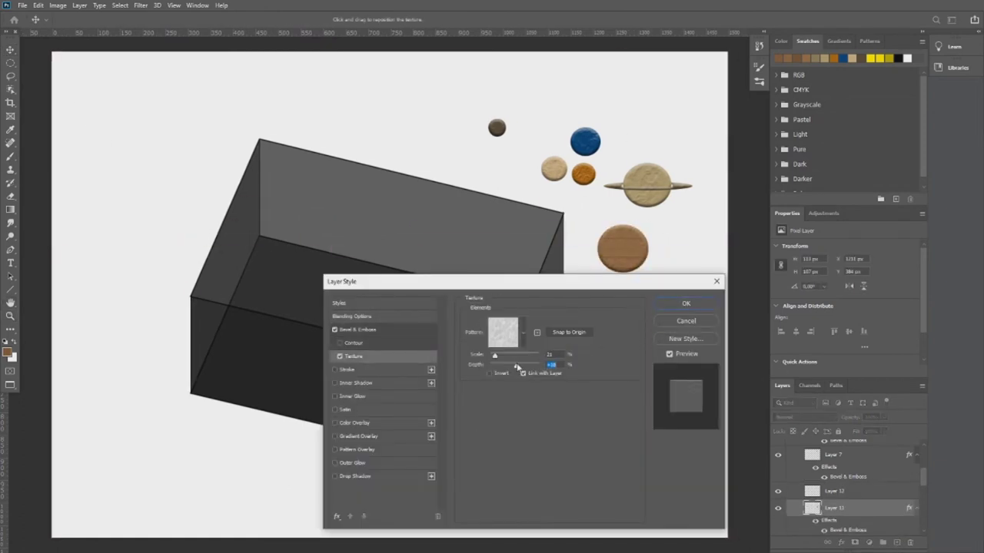
click(687, 304)
Fill the left circle with bright blue and add bevel with a stone texture.
key(b)
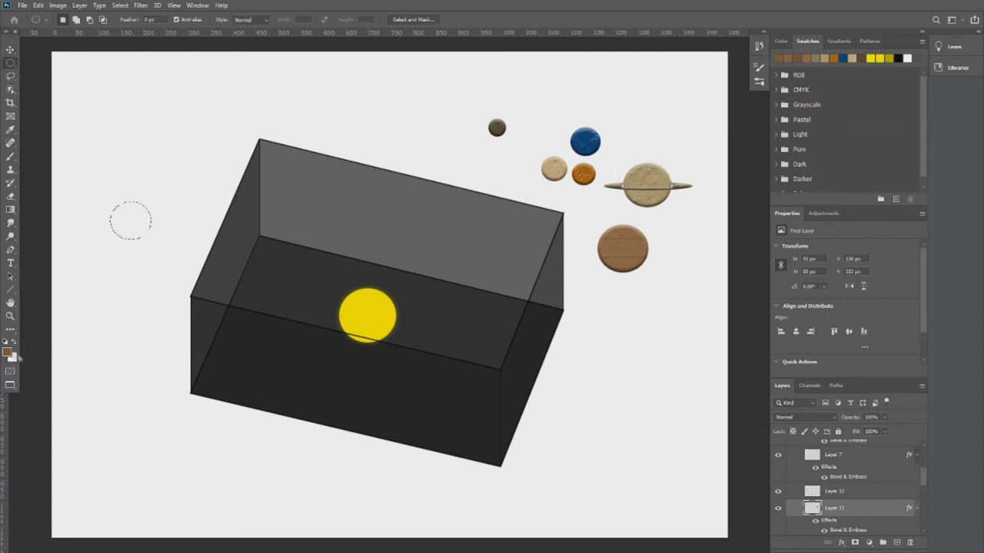
key(Return)
drag(123, 215, 139, 226)
key(ctrl+z)
key(alt+BackSpace)
key(ctrl+d)
key(m)
double_click(856, 509)
click(522, 332)
double_click(462, 389)
key(Return)
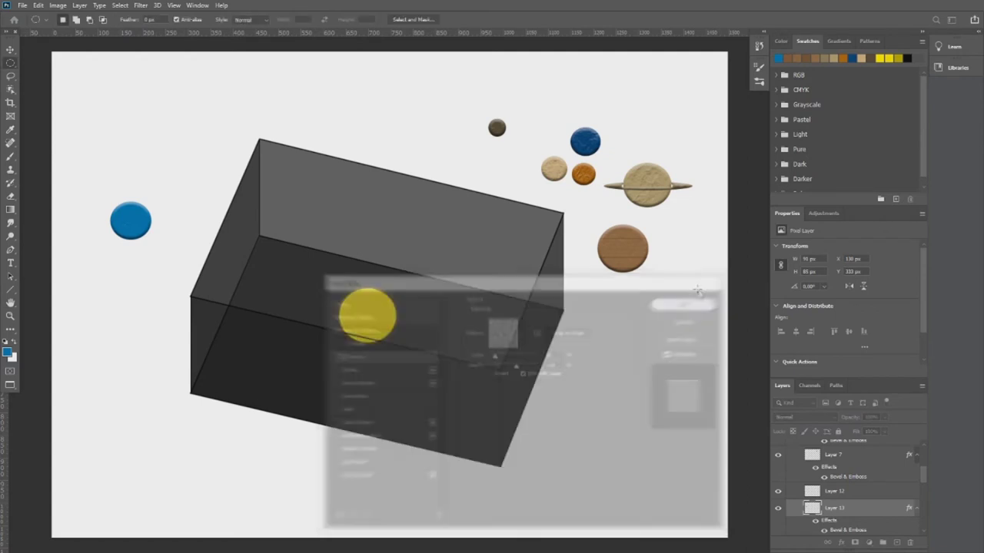
Draw a circle on a new layer, fill it dark blue, and add bevel and texture.
key(ctrl+shift+alt+n)
mouse_move(595, 134)
mouse_down()
mouse_move(668, 206)
mouse_move(607, 444)
mouse_up()
click(8, 352)
click(784, 281)
key(alt+BackSpace)
key(b)
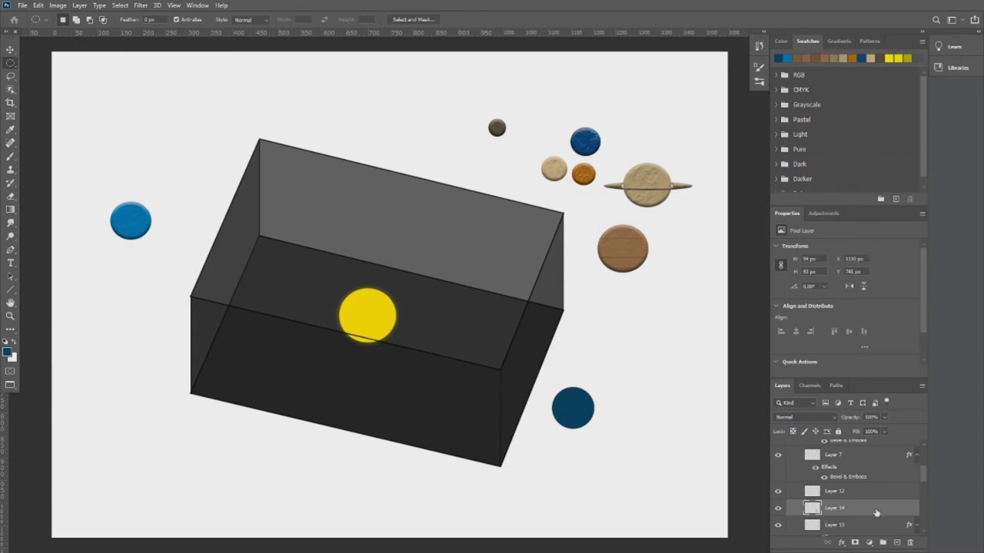
double_click(855, 508)
click(538, 157)
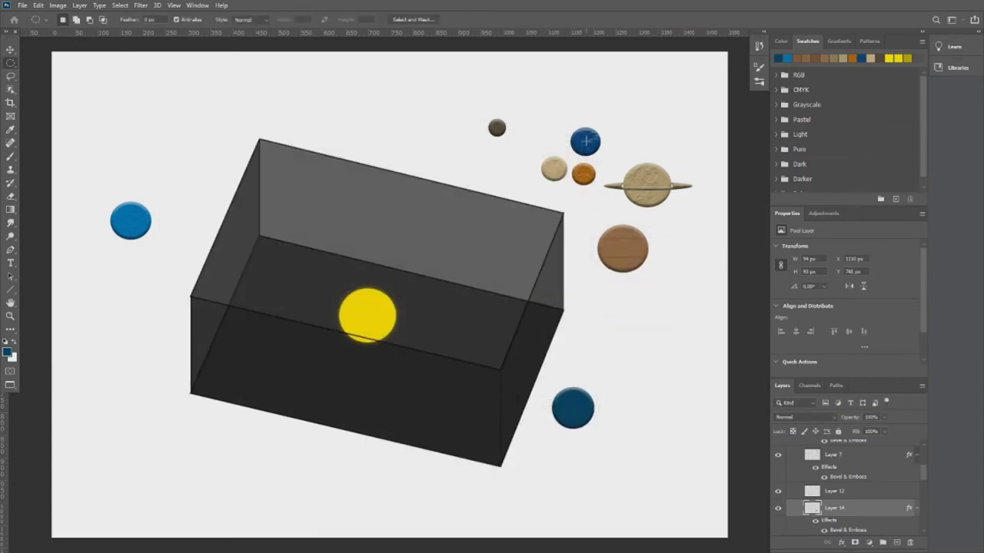
key(v)
key(ctrl+t)
Enlarge the sun, lower it into the box, and drag five existing planets inside.
drag(391, 329, 411, 336)
key(Return)
mouse_move(378, 298)
mouse_down()
mouse_move(386, 331)
mouse_move(392, 322)
mouse_up()
mouse_move(497, 128)
mouse_down()
mouse_move(411, 257)
mouse_move(437, 305)
mouse_up()
mouse_move(553, 168)
mouse_down()
mouse_move(411, 257)
mouse_move(412, 247)
mouse_up()
mouse_move(585, 141)
mouse_down()
mouse_move(450, 330)
mouse_move(439, 367)
mouse_move(446, 377)
mouse_up()
mouse_move(583, 174)
mouse_down()
mouse_move(330, 385)
mouse_move(356, 397)
mouse_up()
mouse_move(648, 185)
mouse_down()
mouse_move(259, 329)
mouse_move(275, 333)
mouse_up()
Arrange those planets around the sun and bring the large brown and both blue planets in.
drag(411, 247, 402, 251)
drag(439, 306, 430, 306)
drag(446, 377, 430, 358)
mouse_move(345, 390)
mouse_down()
mouse_move(345, 377)
mouse_move(448, 357)
mouse_up()
mouse_move(430, 358)
mouse_down()
mouse_move(397, 402)
mouse_move(387, 371)
mouse_up()
mouse_move(275, 332)
mouse_down()
mouse_move(275, 346)
mouse_move(303, 372)
mouse_up()
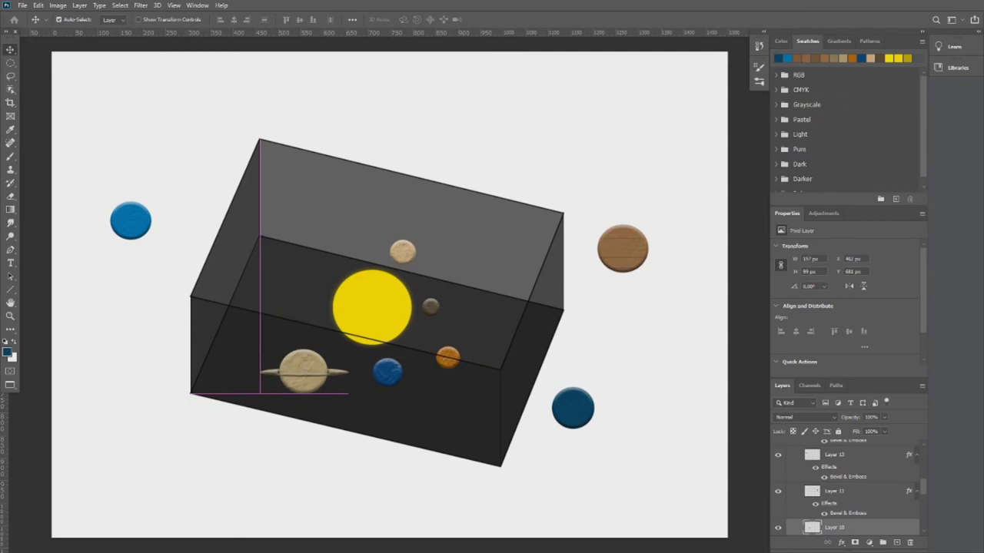
drag(622, 248, 260, 305)
mouse_move(130, 221)
mouse_down()
mouse_move(331, 231)
mouse_move(351, 215)
mouse_up()
mouse_move(572, 408)
mouse_down()
mouse_move(264, 241)
mouse_move(268, 215)
mouse_up()
drag(349, 216, 341, 223)
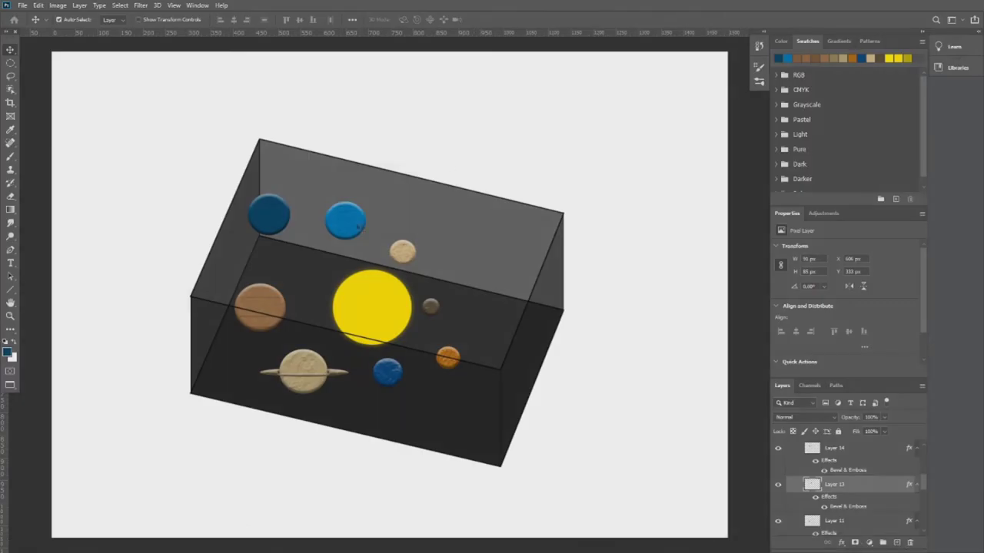
drag(359, 226, 327, 234)
drag(268, 215, 501, 239)
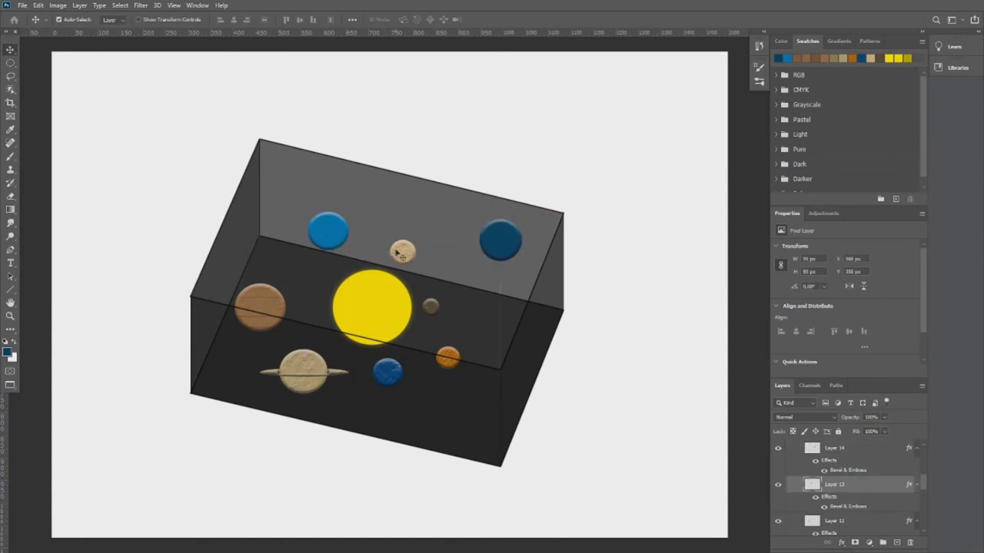
Nudge seven planets into final spacing, then select the Stars layer above group P.
drag(403, 251, 408, 245)
drag(431, 306, 443, 304)
drag(260, 305, 246, 269)
drag(293, 375, 266, 351)
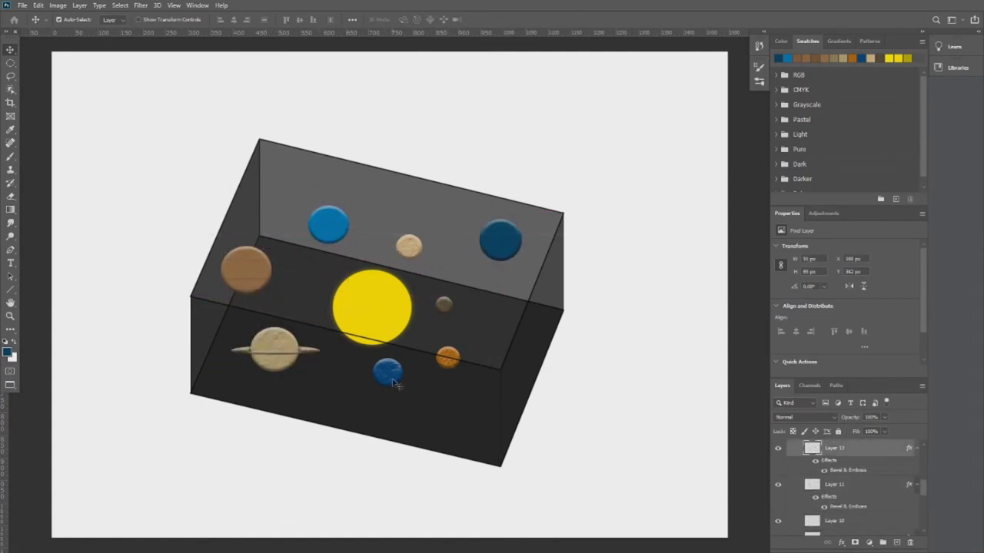
drag(387, 372, 388, 379)
drag(448, 356, 455, 368)
drag(500, 243, 500, 244)
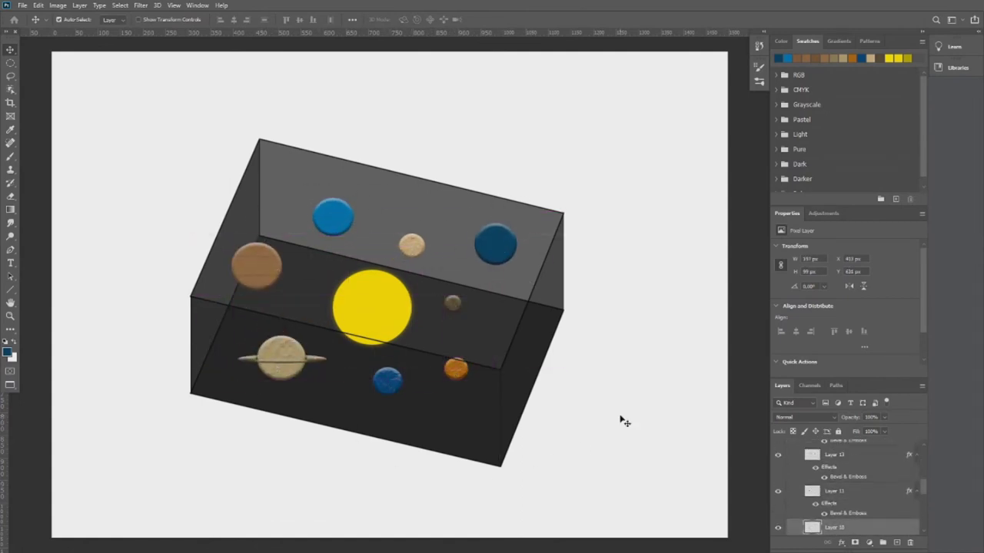
click(780, 496)
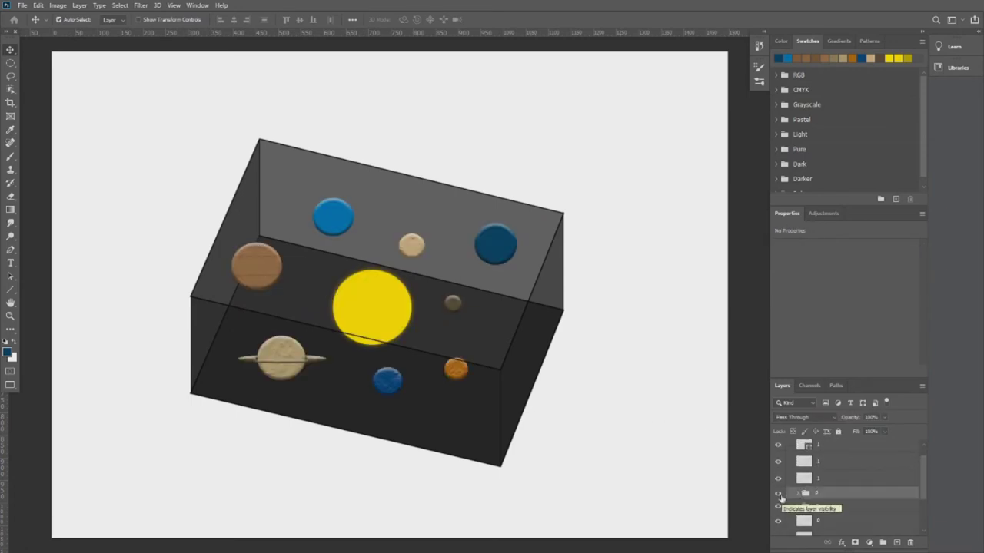
click(814, 494)
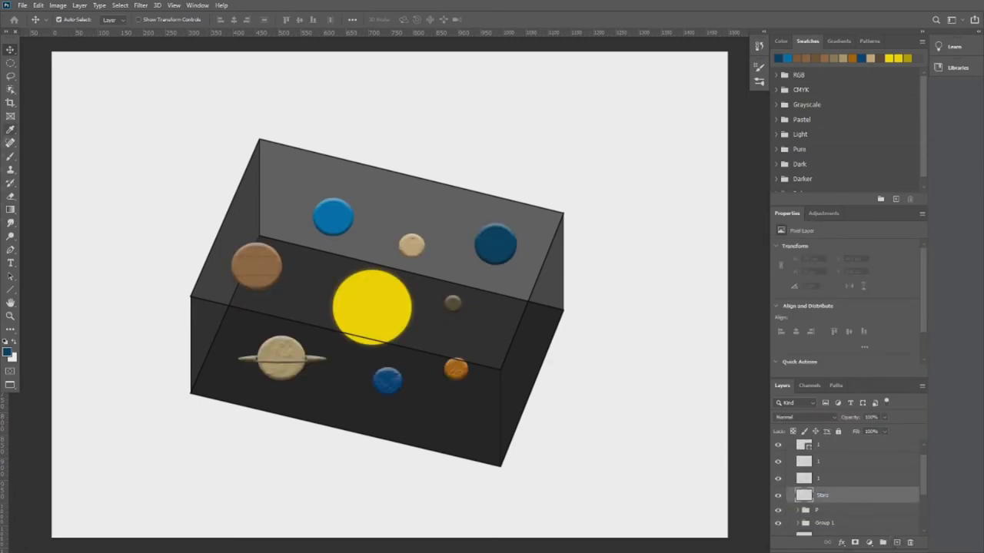
Set a pale cream foreground and a 2 px brush with wider spacing and size jitter.
click(7, 352)
click(570, 384)
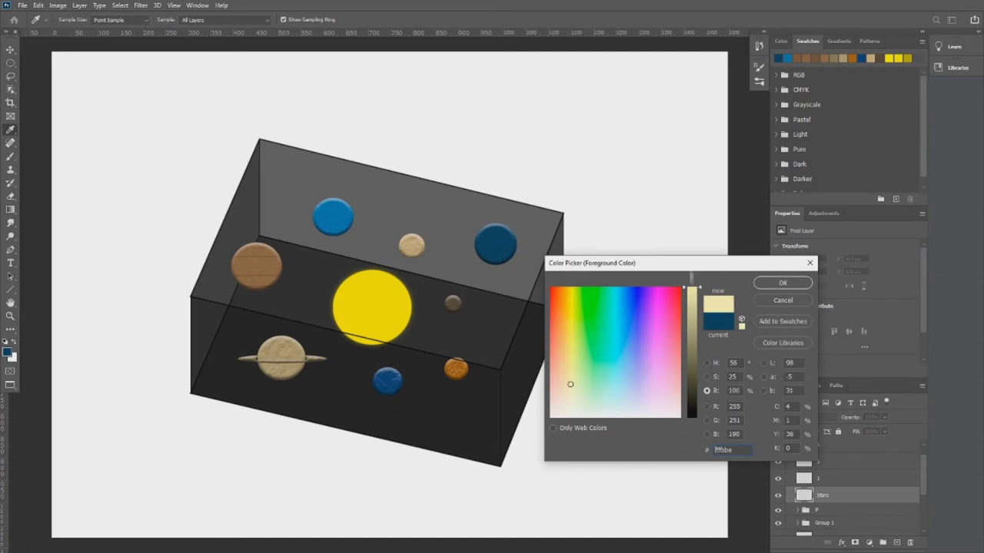
key(Return)
key(b)
right_click(442, 219)
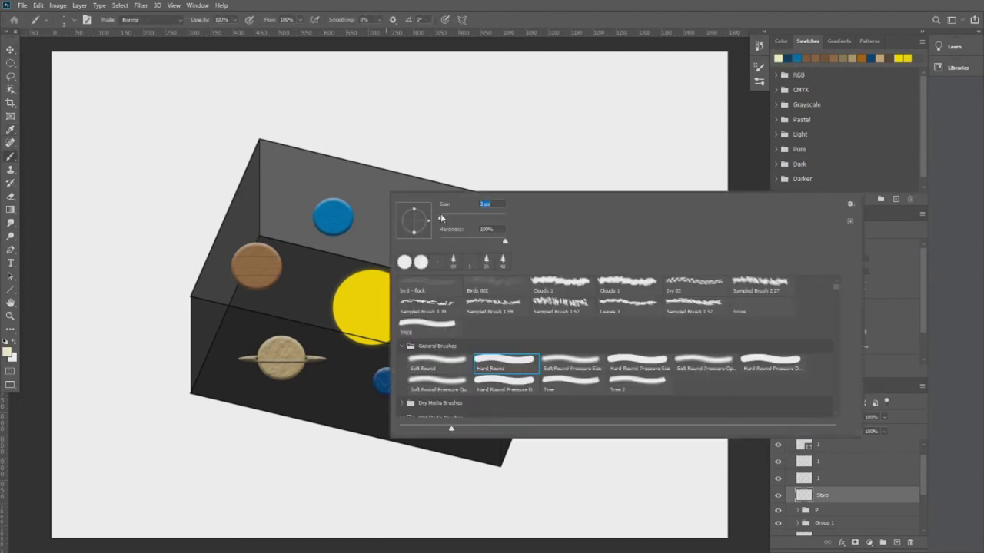
text(2)
key(Return)
key(F5)
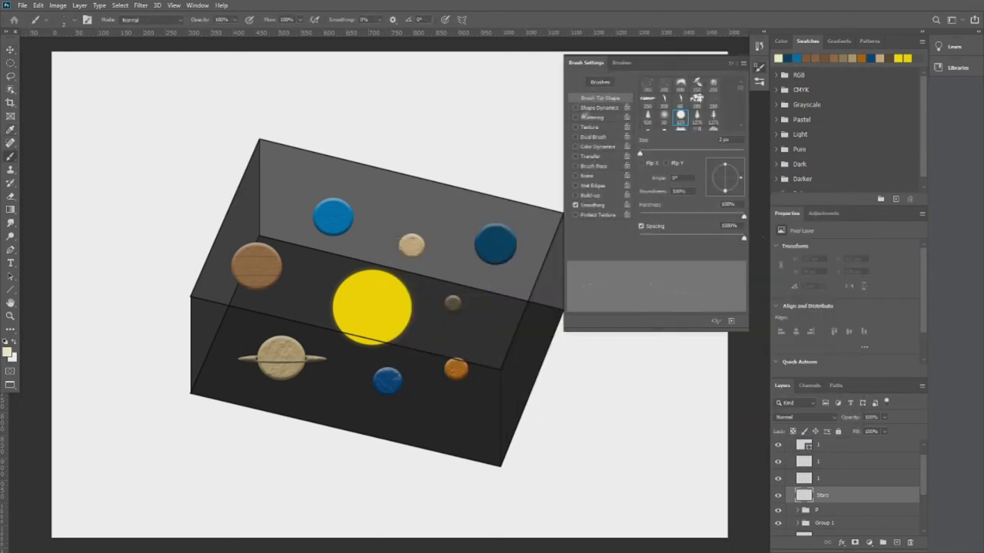
drag(639, 153, 661, 154)
click(600, 109)
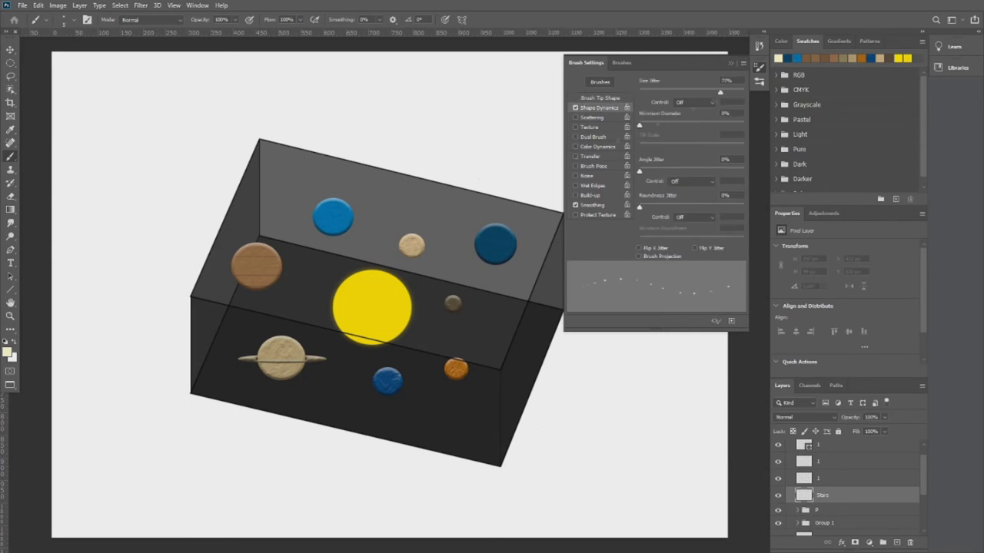
click(729, 65)
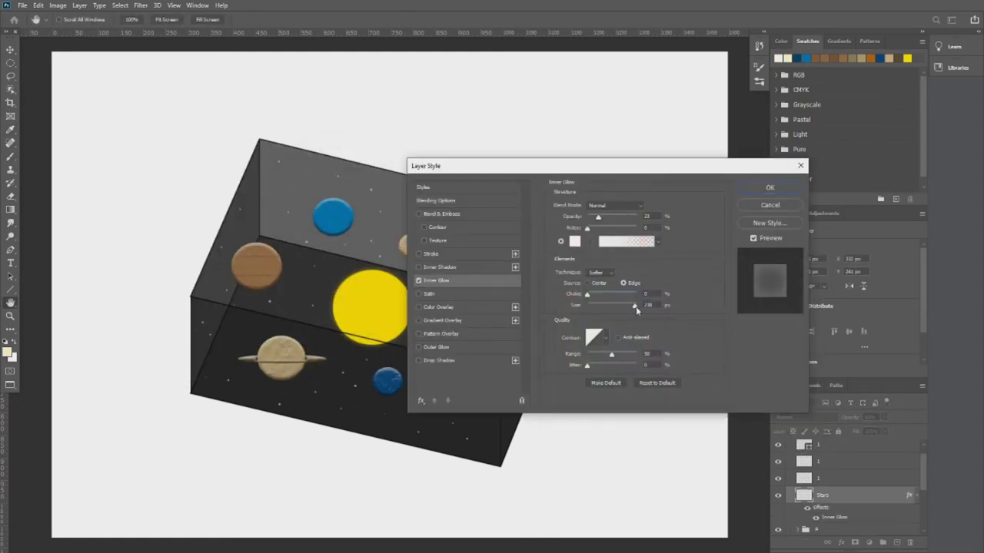
Strengthen the stars' inner glow and apply the Inner and Outer Glow effects.
drag(598, 217, 682, 220)
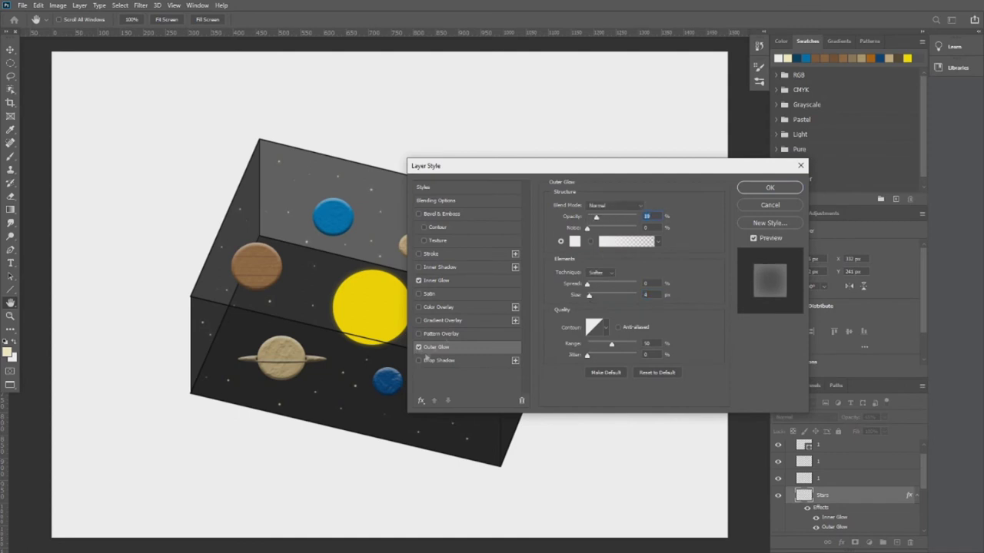
click(769, 187)
key(b)
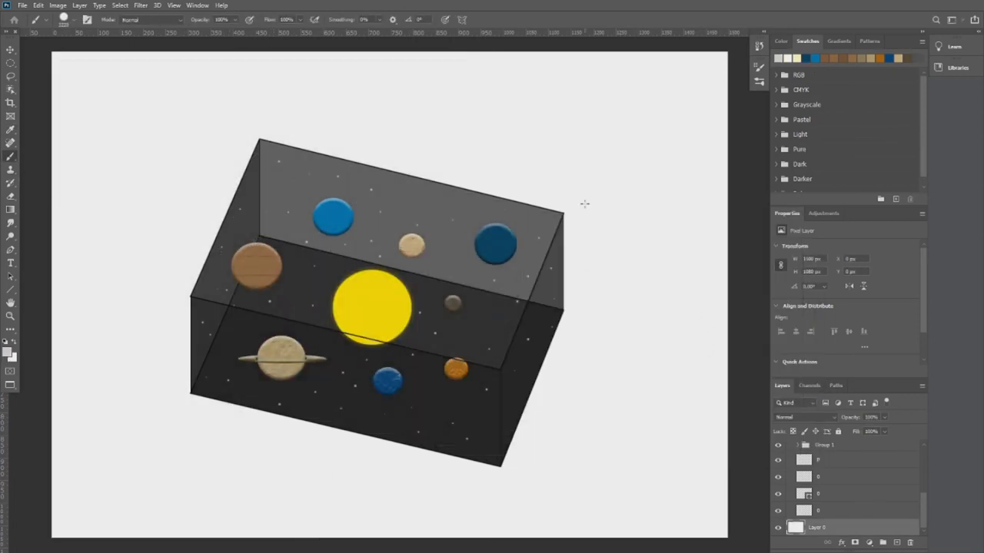
Fill the background light grey and outline the shadow along the box's bottom edge.
click(759, 67)
click(551, 187)
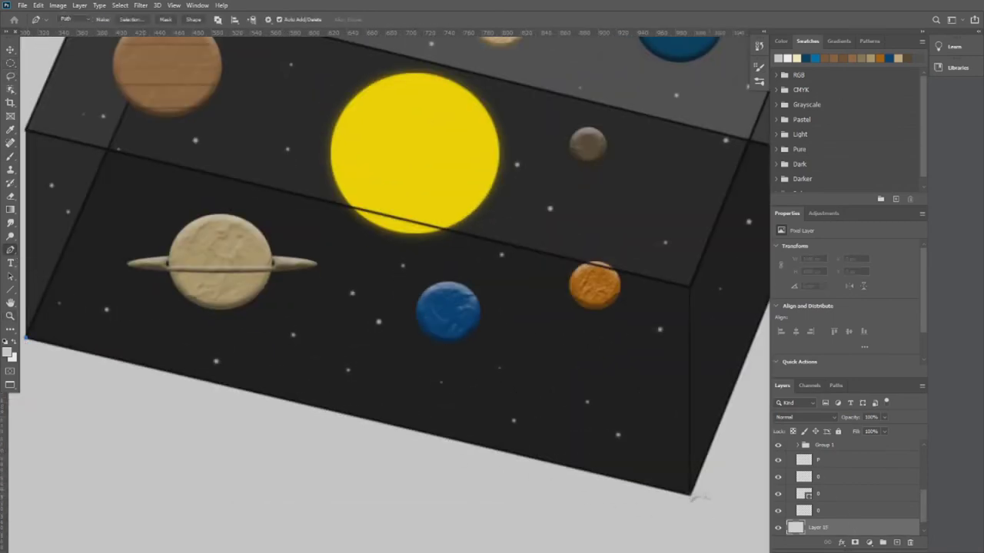
click(690, 495)
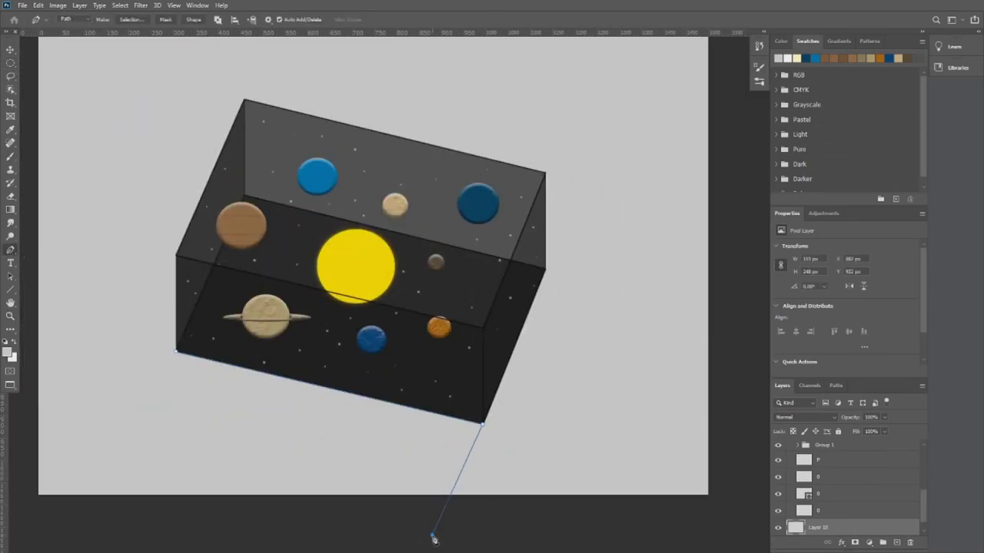
right_click(303, 439)
click(330, 254)
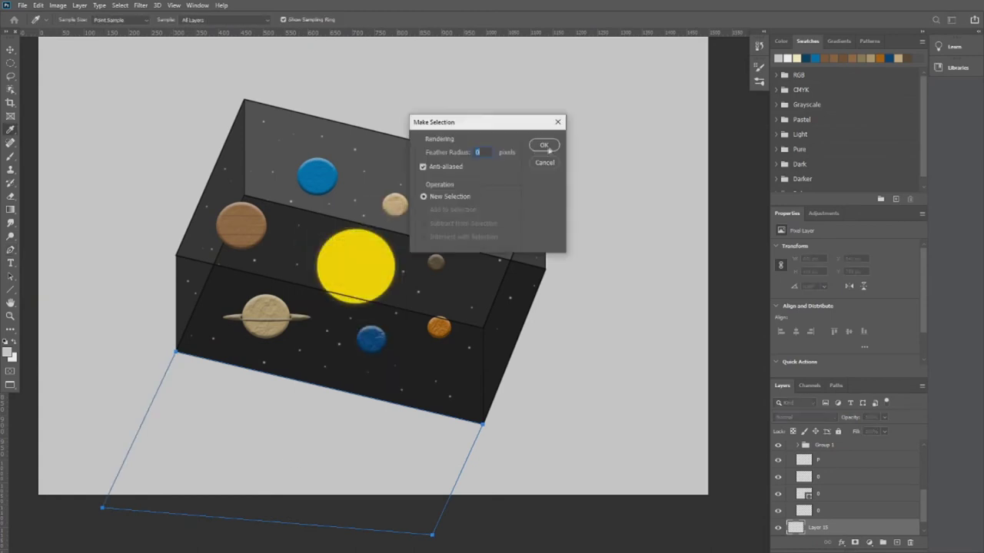
key(Return)
Fill the shadow selection with a fading grey gradient and duplicate the shadow layer.
click(10, 353)
click(783, 283)
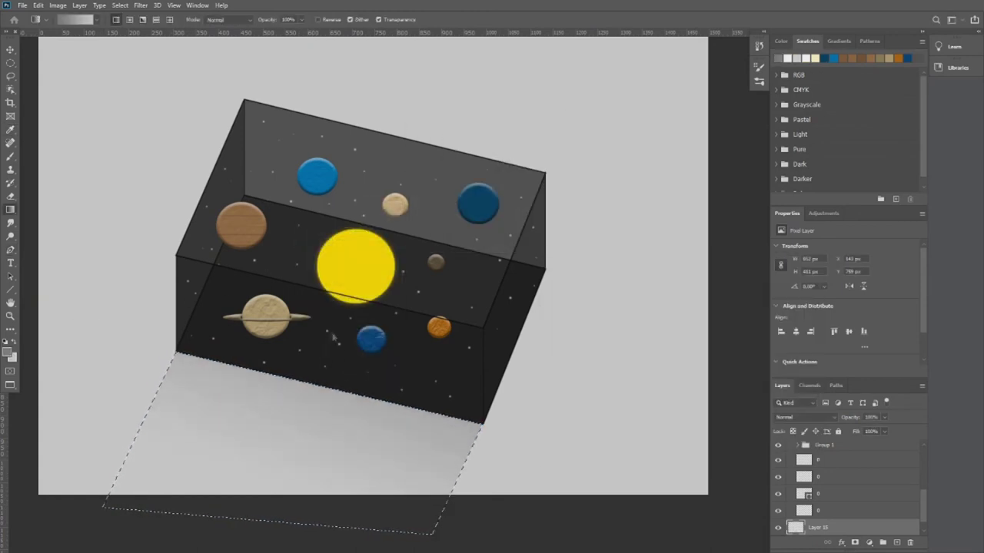
drag(323, 399, 192, 522)
key(ctrl+d)
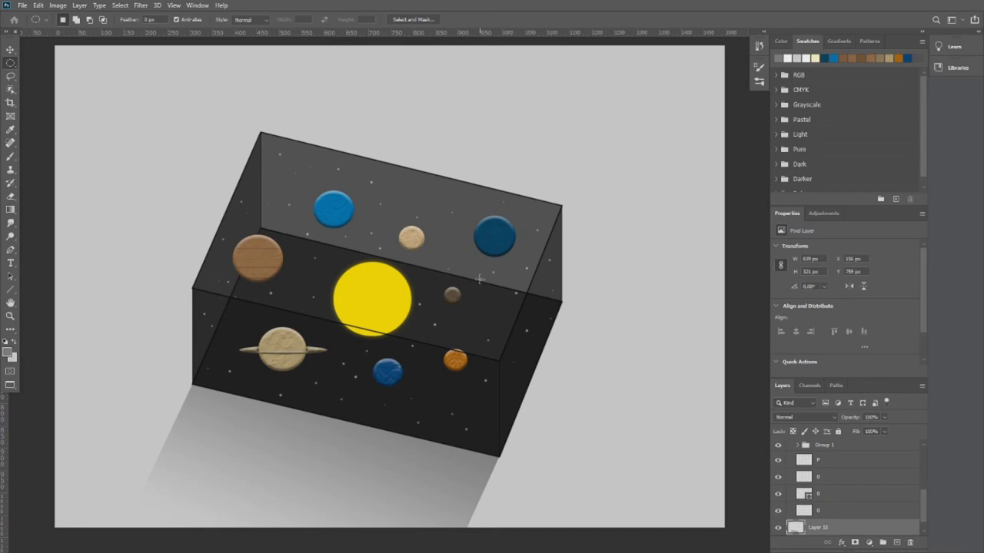
key(ctrl+j)
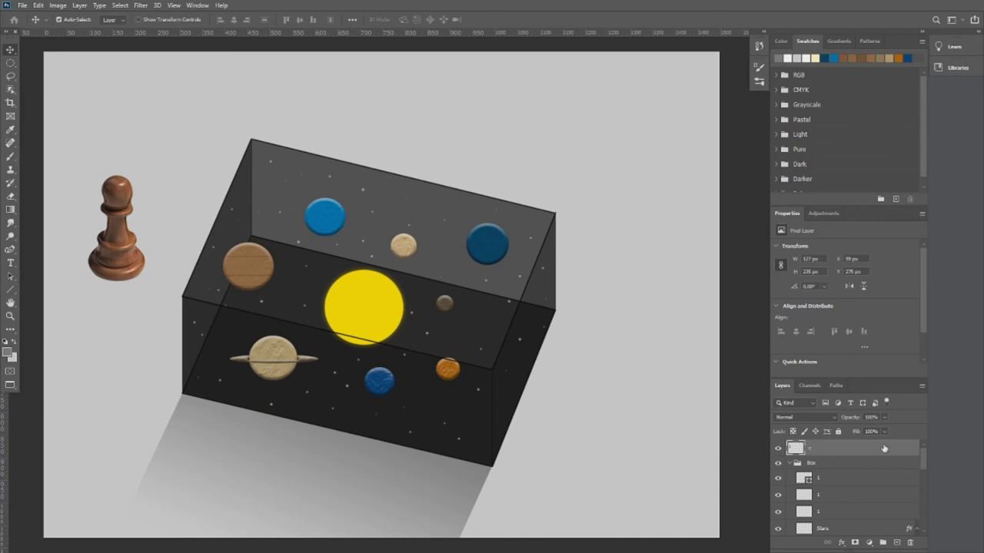
Add a Levels adjustment clipped to the pawn and adjust its tones.
right_click(884, 449)
click(824, 452)
click(869, 543)
click(884, 406)
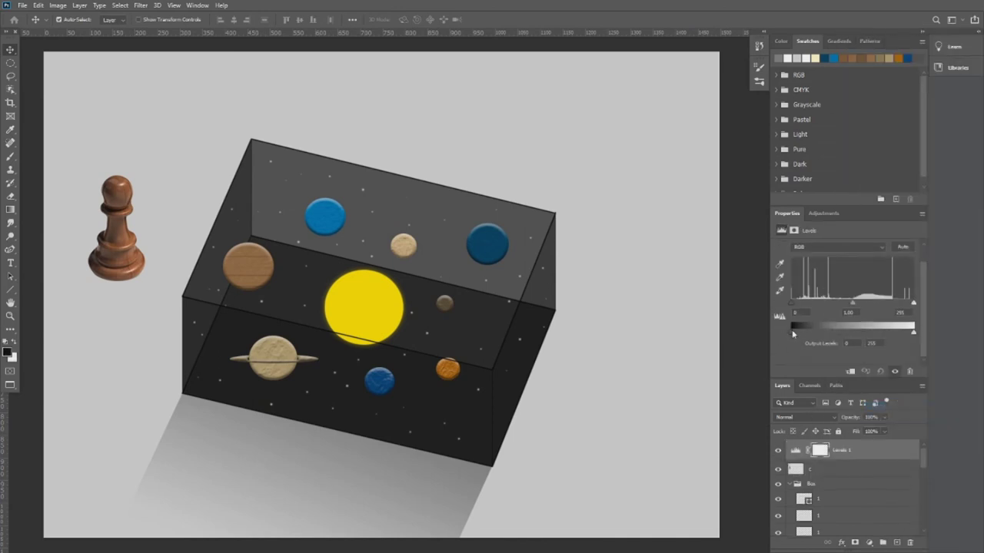
right_click(861, 450)
click(892, 461)
drag(794, 354, 859, 352)
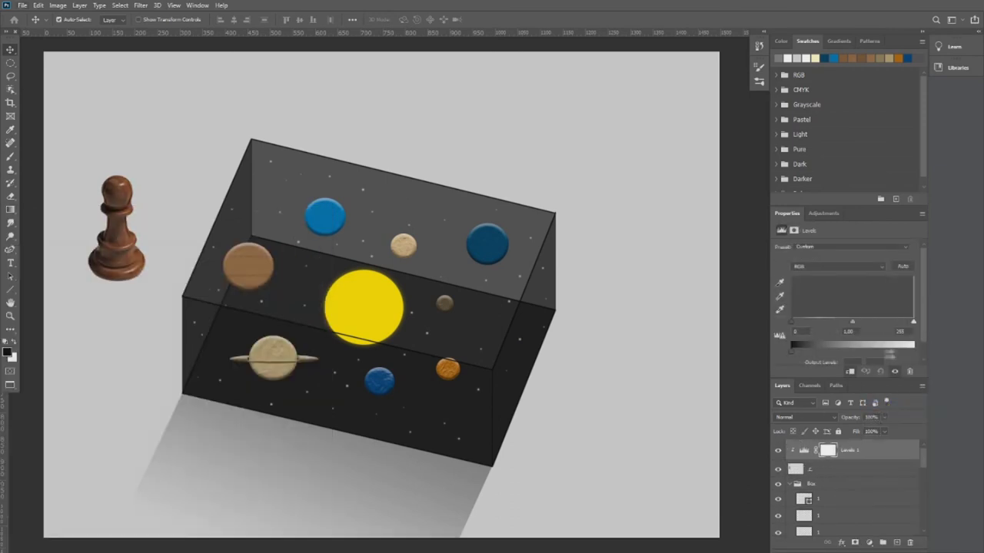
drag(795, 325, 794, 328)
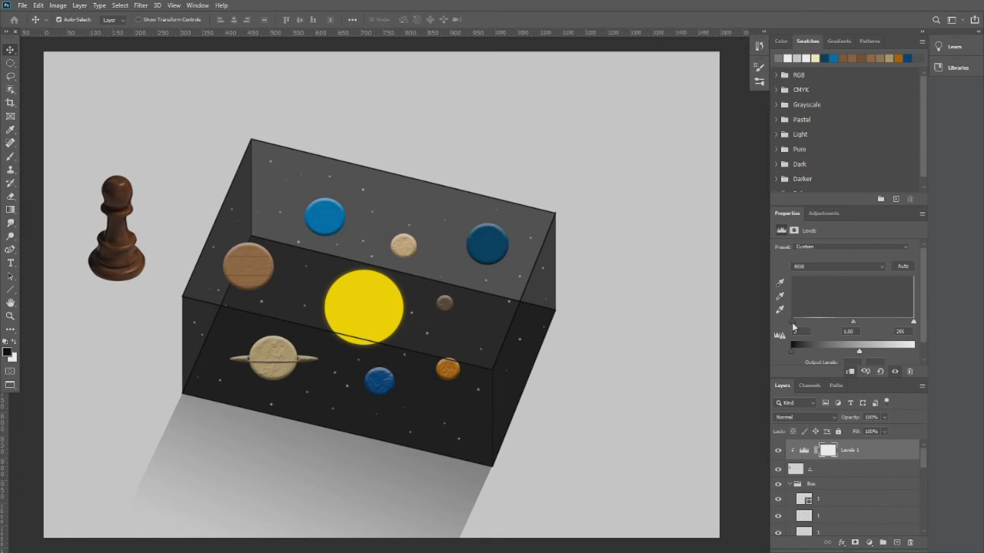
Duplicate the pawn, rotate the copy to lie tilted left, and load its outline.
click(127, 246)
key(ctrl+alt+t)
mouse_move(115, 230)
mouse_down()
mouse_move(115, 313)
mouse_move(86, 307)
mouse_up()
mouse_move(59, 254)
mouse_down()
mouse_move(37, 332)
mouse_move(77, 389)
mouse_up()
key(Return)
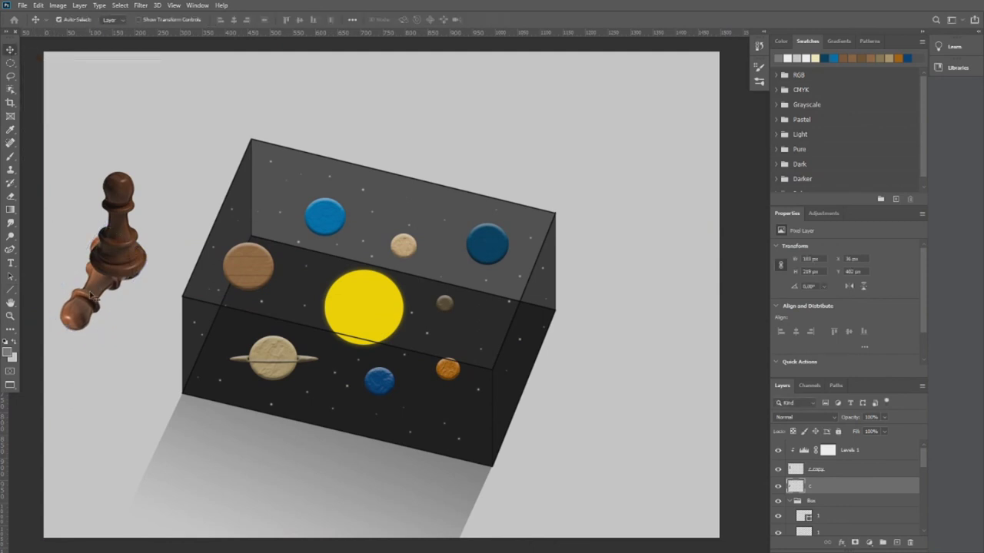
ctrl+click(797, 486)
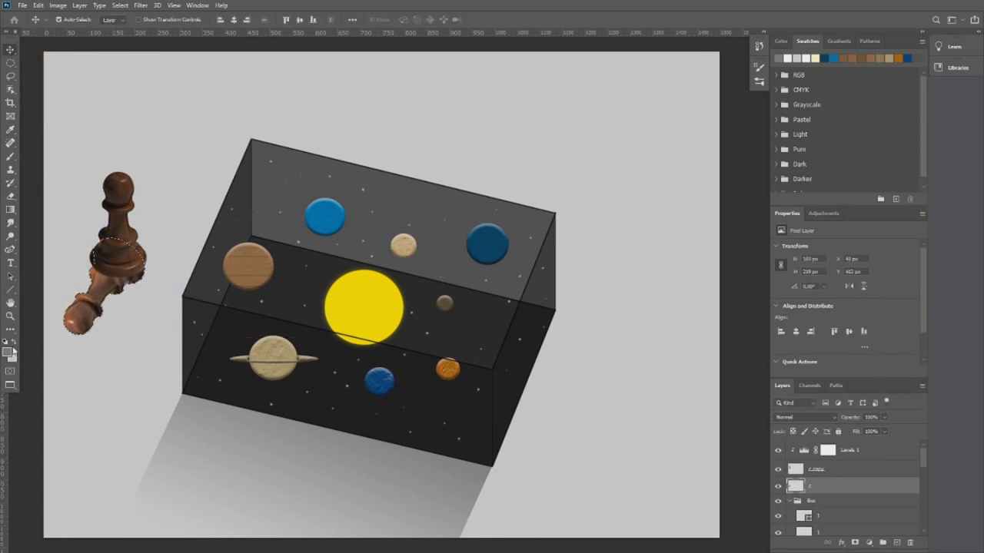
Fill a new layer inside the pawn outline with a fading gradient shadow.
key(p)
right_click(169, 262)
key(Escape)
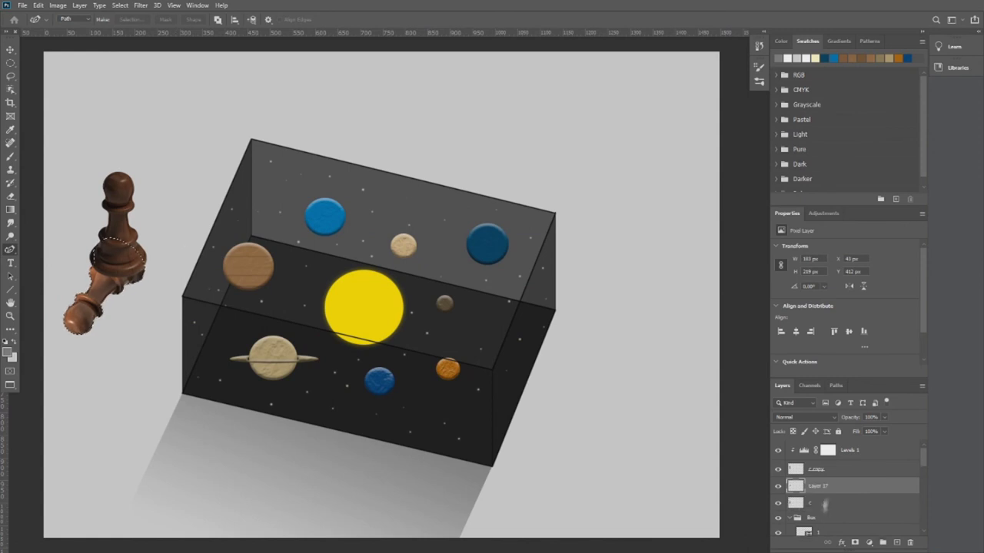
key(ctrl+shift+j)
key(g)
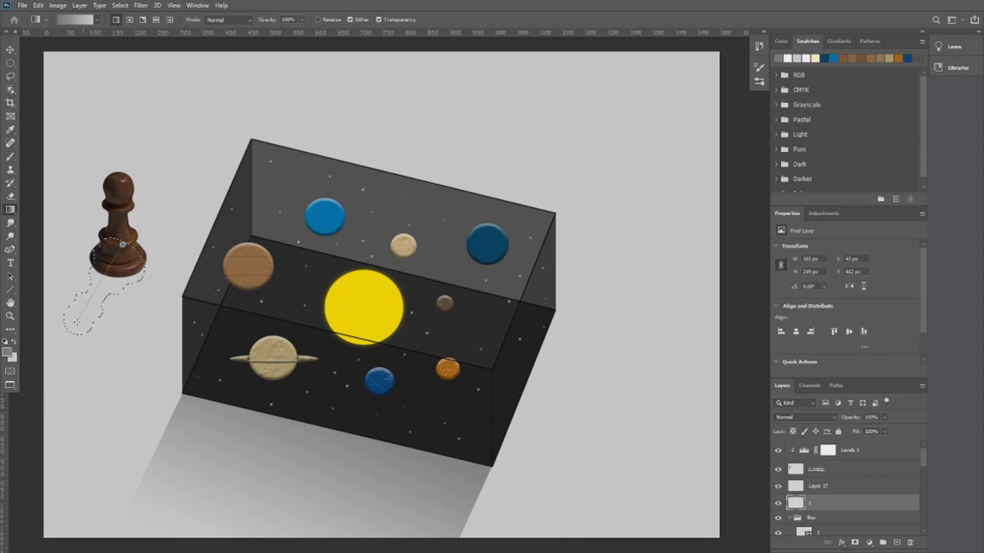
drag(122, 244, 77, 322)
key(ctrl+d)
key(m)
key(g)
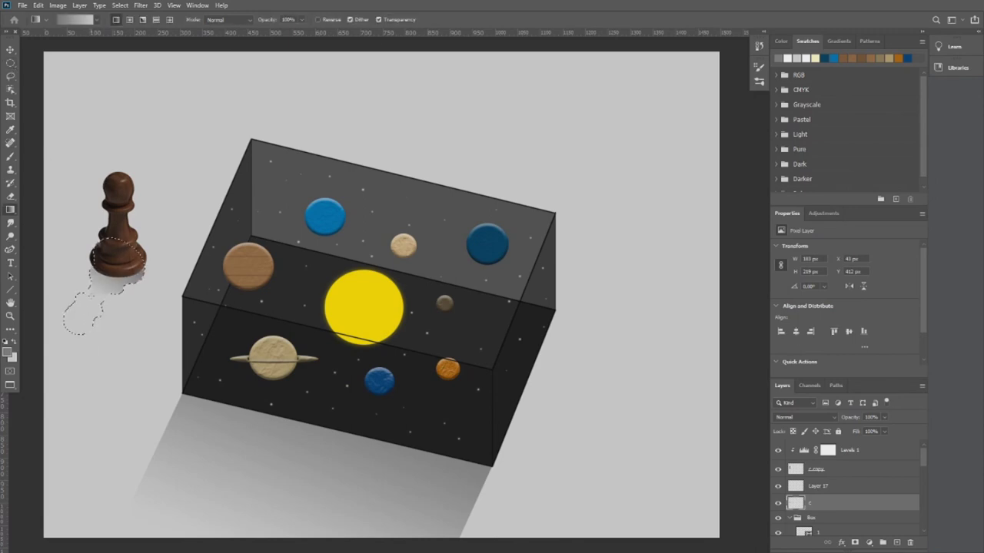
Erase the shadow's far end with a soft eraser so it fades out.
key(b)
key(ctrl+plus)
right_click(274, 287)
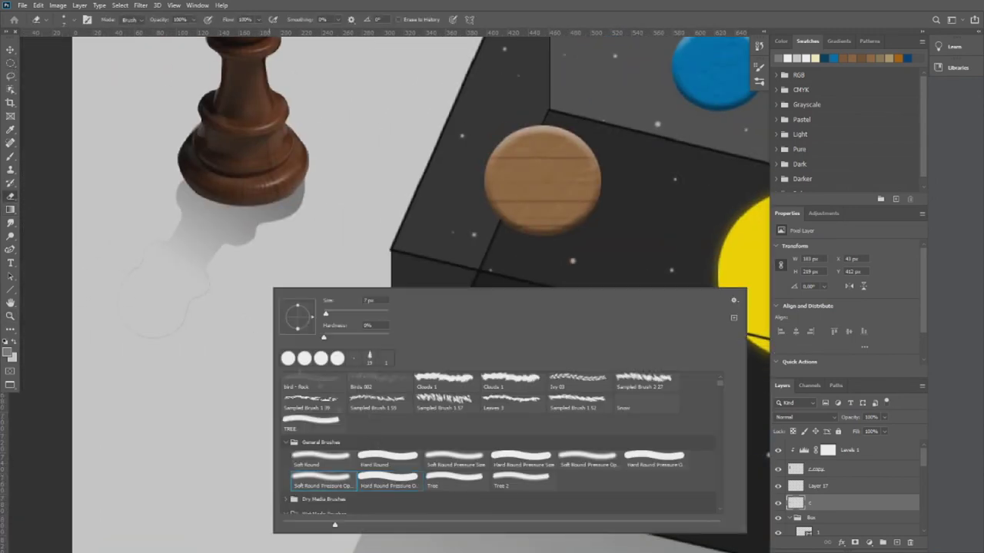
key(Return)
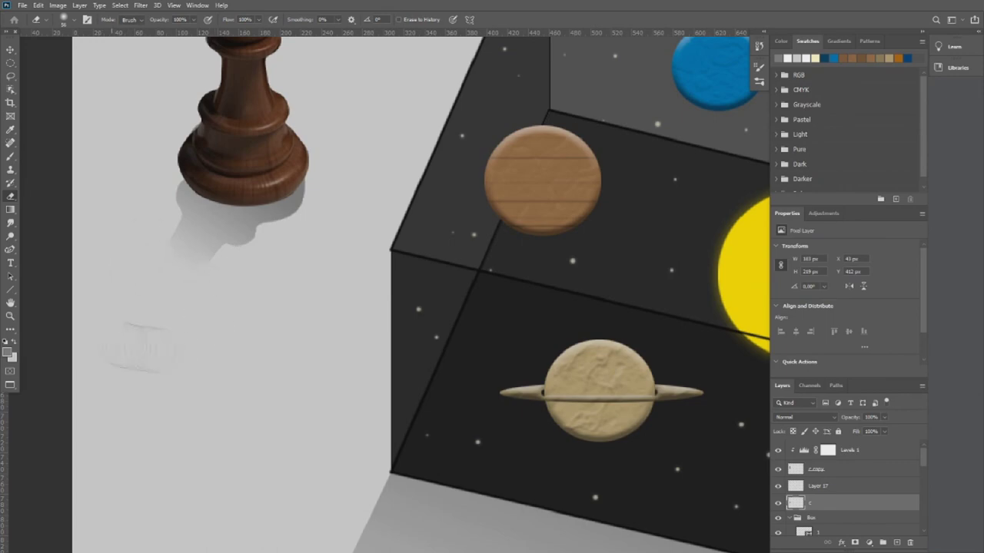
key(ctrl+0)
scroll(262, 231, up, 5)
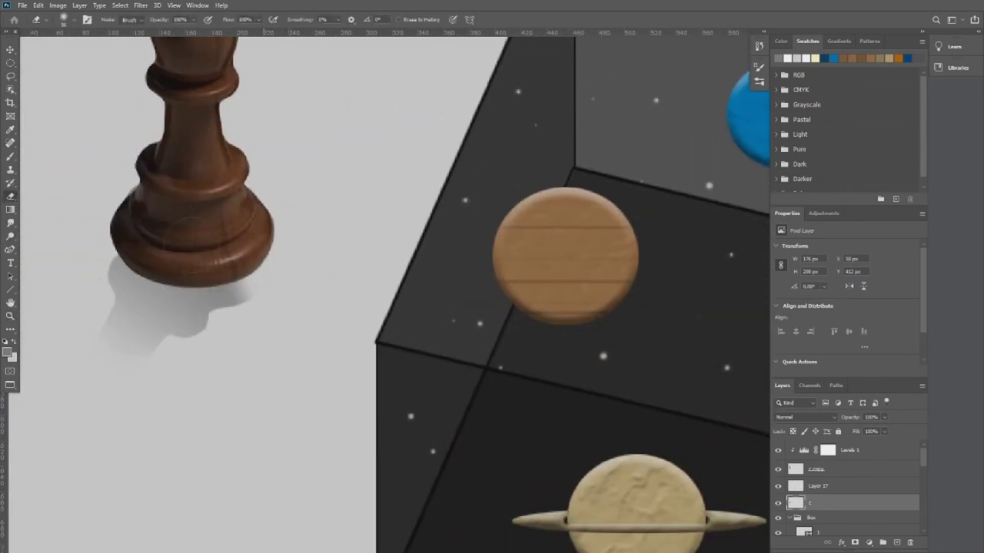
key(z)
key(ctrl+0)
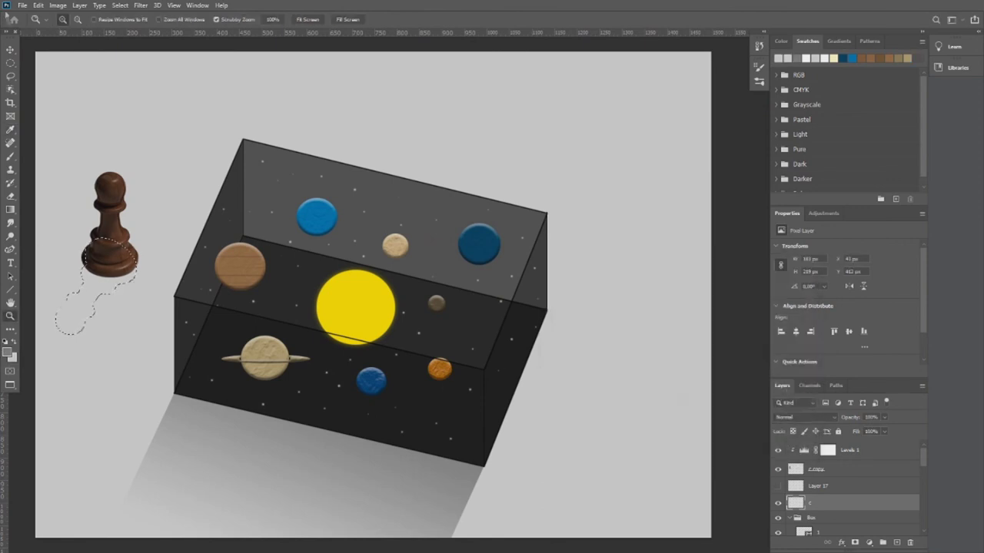
key(g)
key(e)
scroll(66, 314, up, 5)
right_click(316, 287)
click(252, 306)
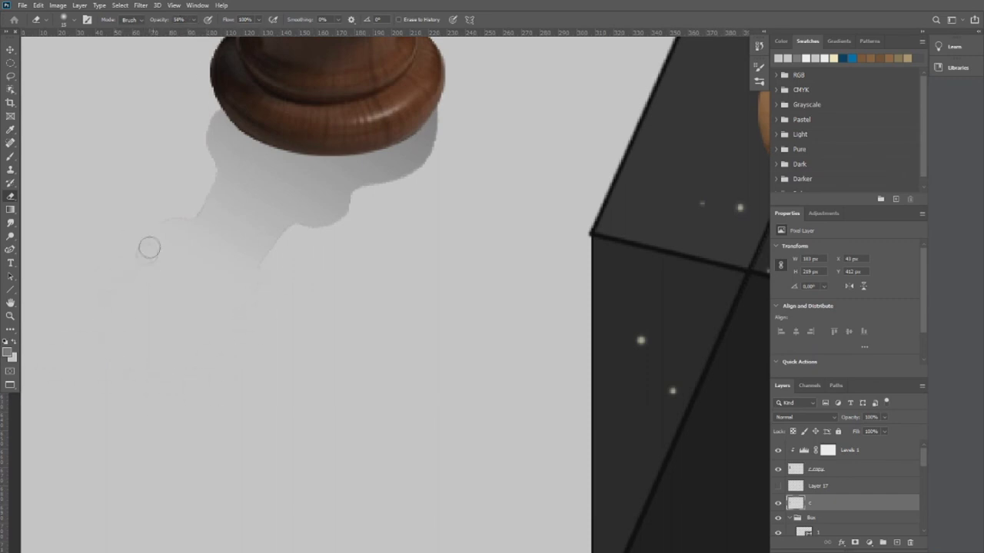
key(z)
key(ctrl+0)
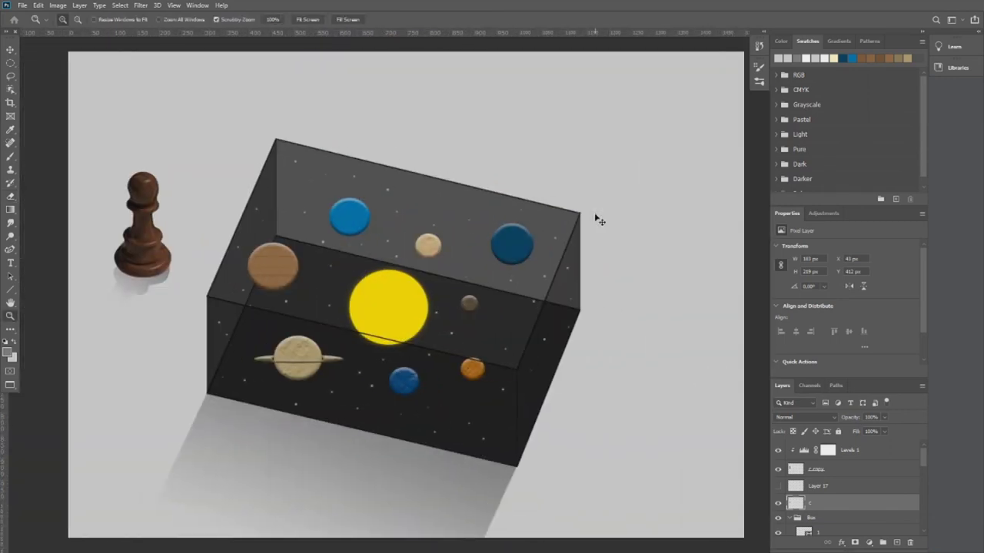
key(ctrl+z)
Move the tilted pawn copy down, duplicate it, and place it against the standing pawn.
key(v)
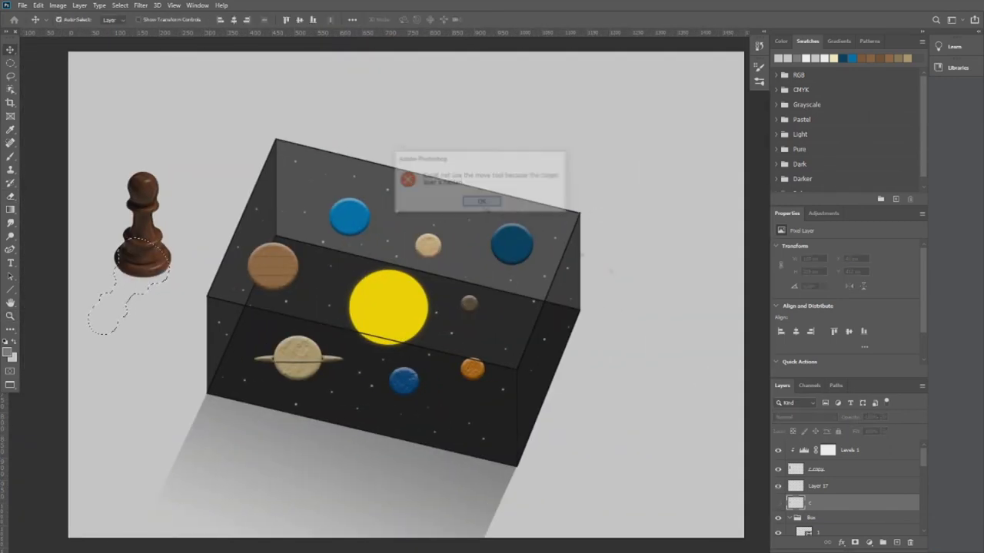
key(ctrl+z)
key(ctrl+z)
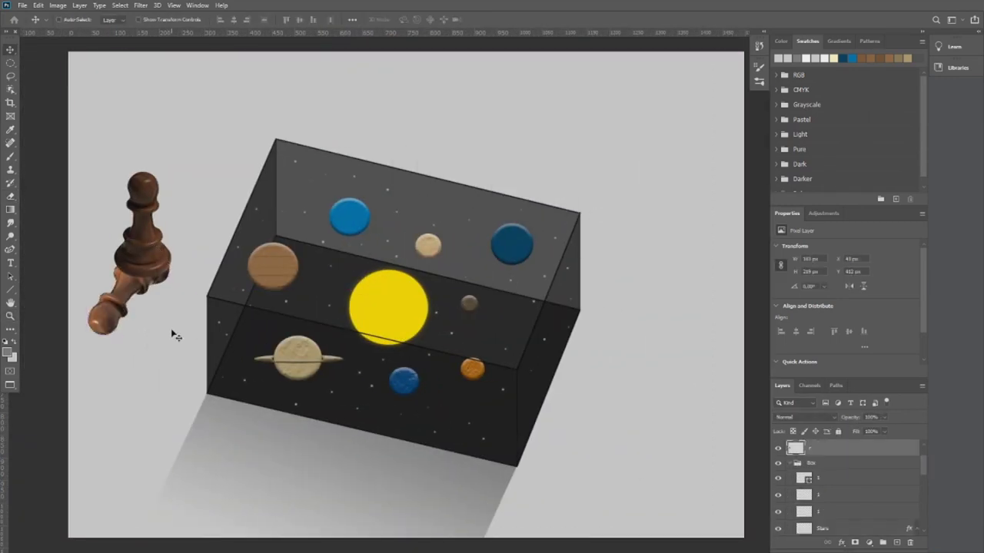
drag(173, 334, 185, 411)
key(ctrl+shift+n)
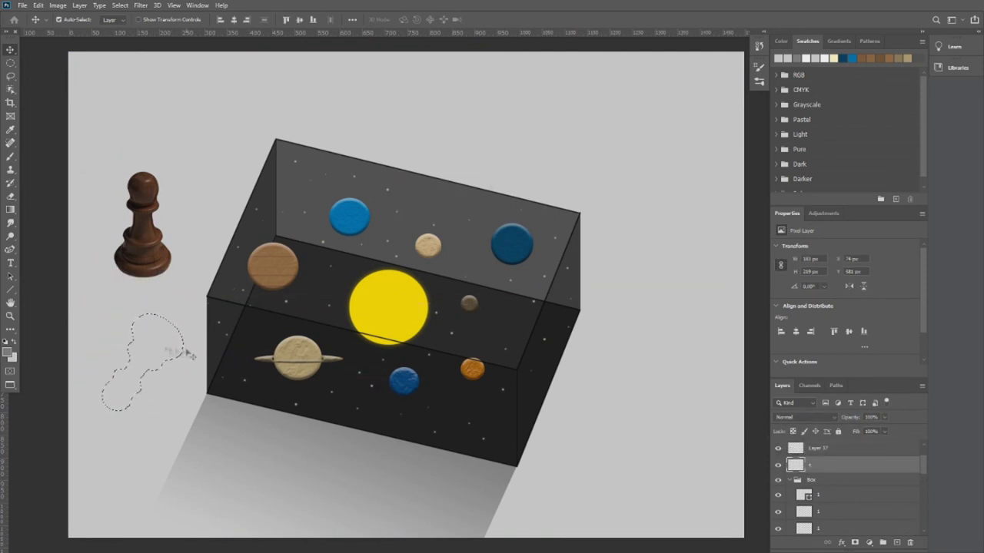
key(alt+comma)
key(ctrl+v)
drag(193, 336, 182, 248)
key(z)
click(99, 256)
Warp the tilted pawn onto the base and turn it into a soft grey shadow.
key(v)
mouse_move(113, 393)
mouse_down()
mouse_move(123, 396)
mouse_move(107, 396)
mouse_up()
key(ctrl+t)
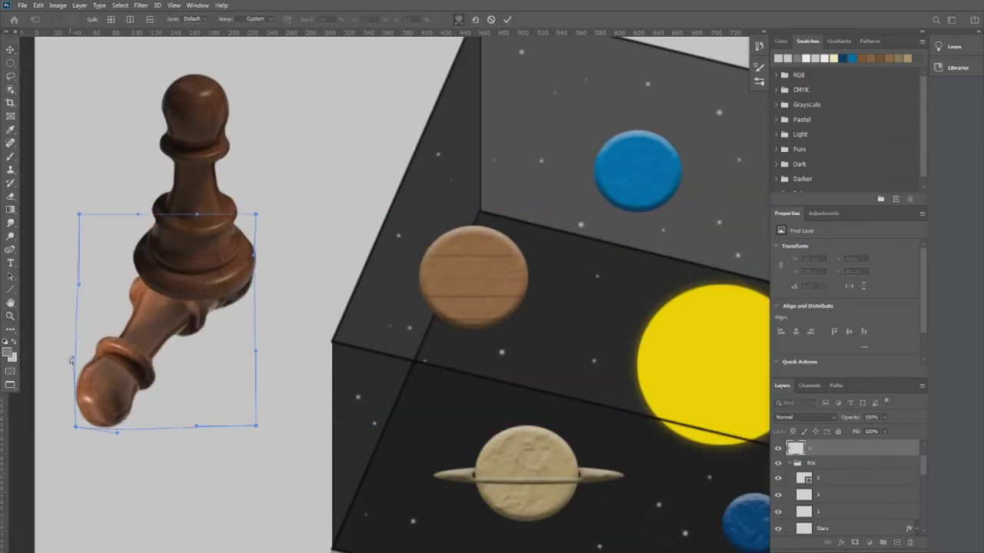
key(Return)
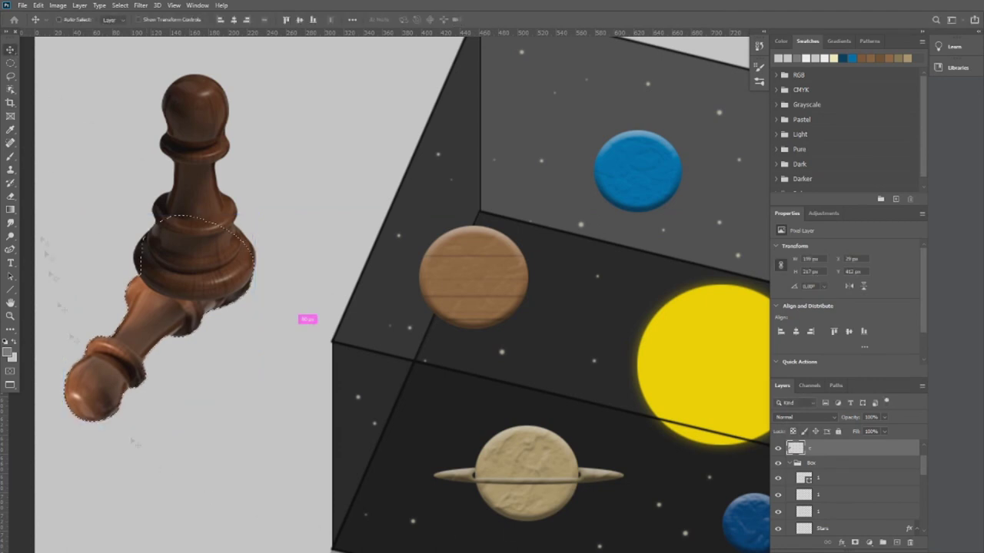
key(m)
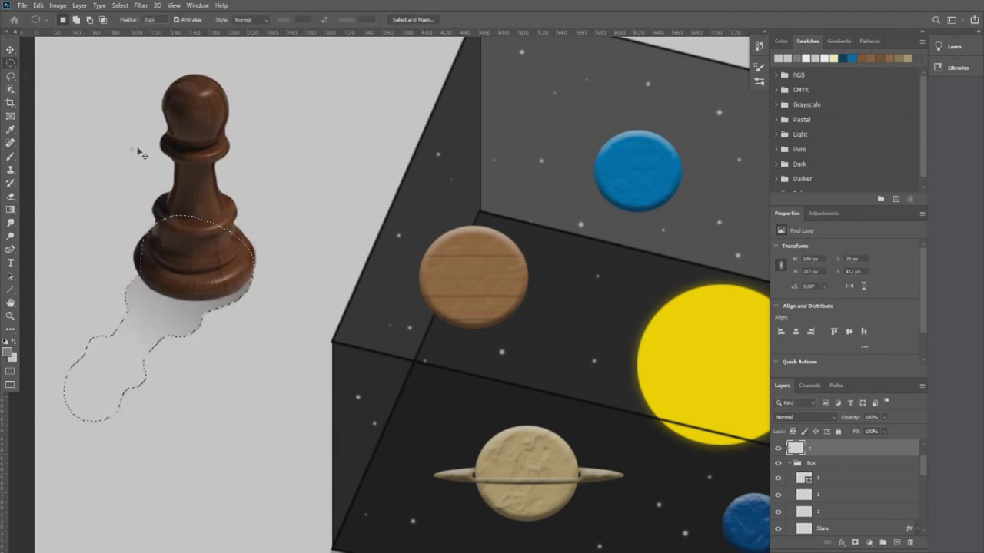
key(ctrl+d)
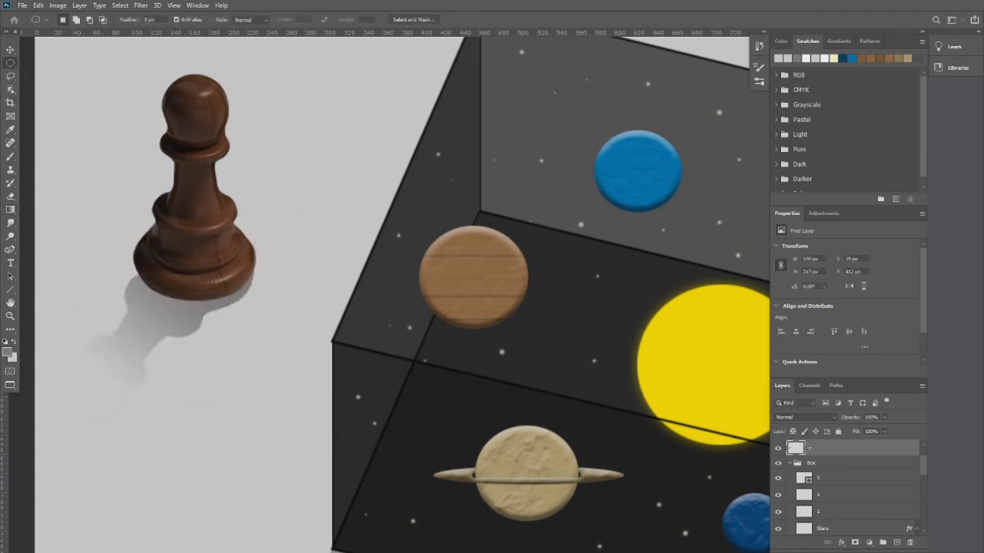
key(z)
key(ctrl+0)
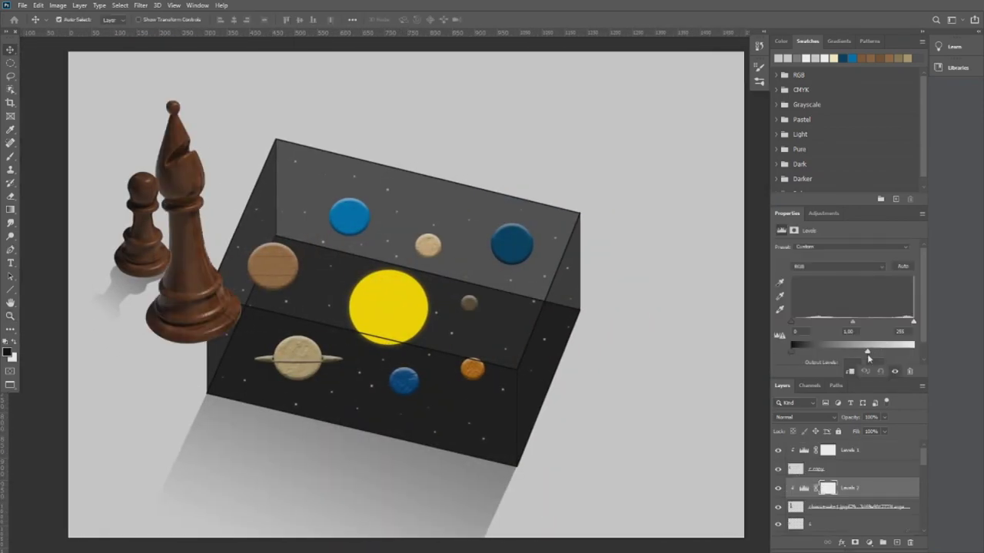
key(ctrl+t)
Shrink the bishop behind the pawn, then duplicate and reposition a slightly smaller copy for its shadow.
mouse_move(192, 222)
mouse_down()
mouse_move(121, 153)
mouse_move(223, 181)
mouse_up()
key(Return)
key(ctrl+j)
key(ctrl+t)
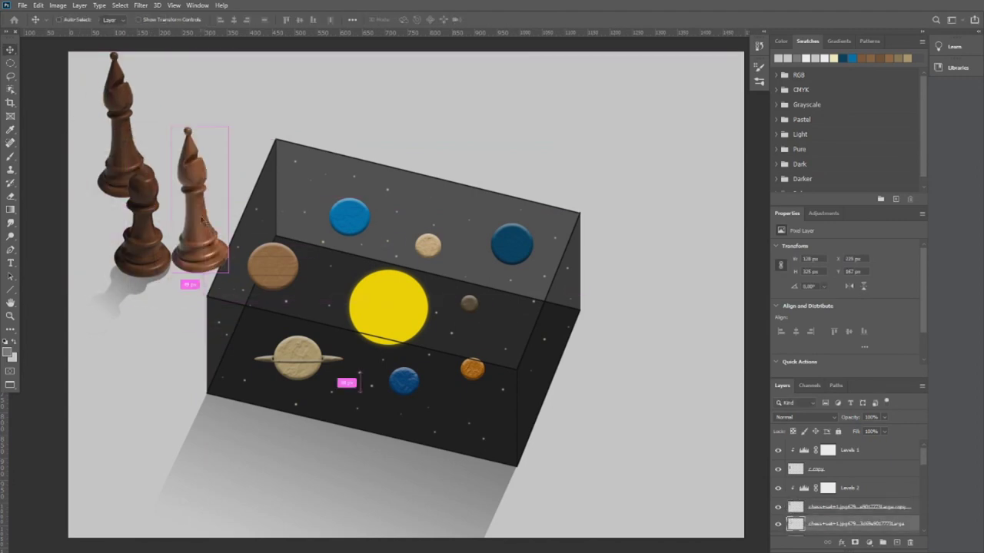
scroll(78, 169, up, 3)
drag(192, 230, 127, 256)
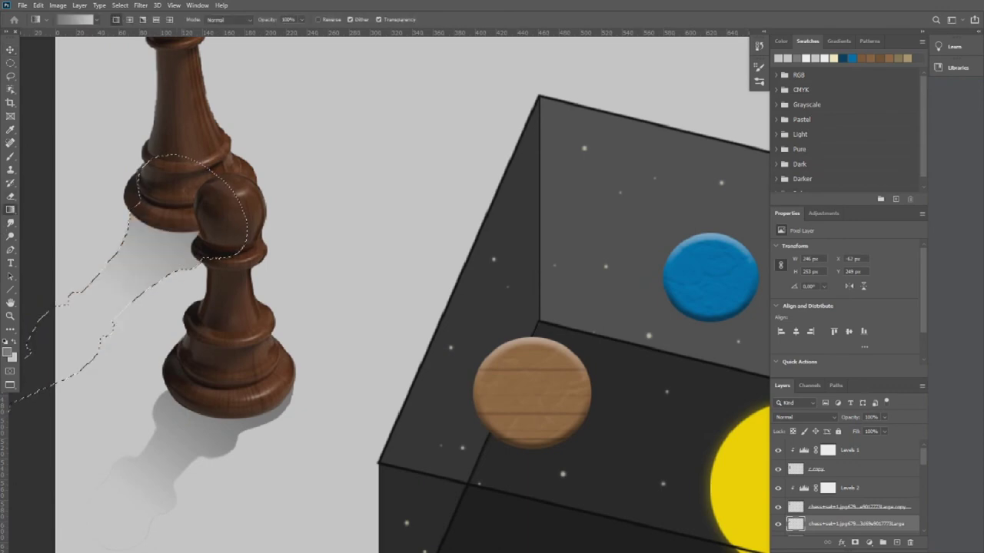
Zoom out and finish the bishop's fading grey gradient shadow, then deselect it.
key(z)
key(ctrl+minus)
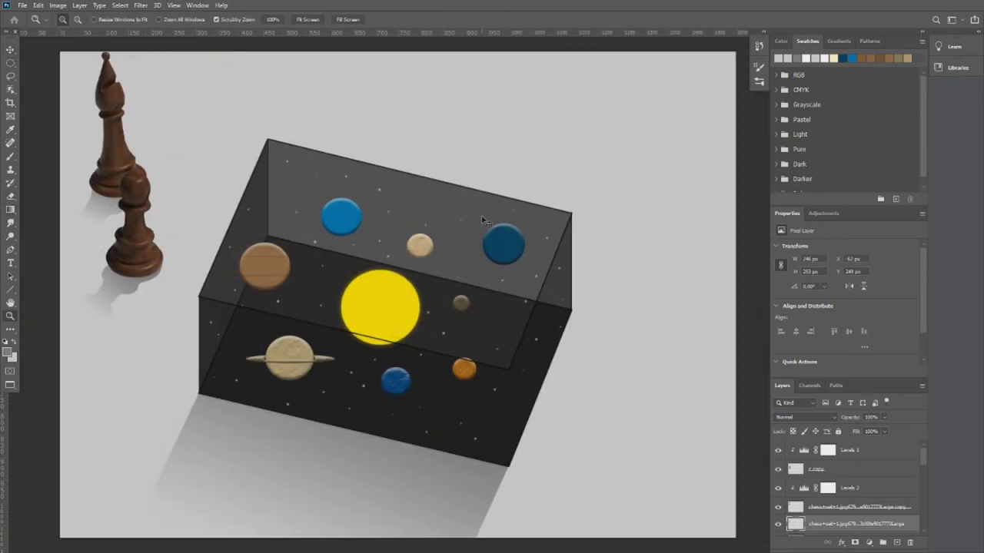
key(ctrl+minus)
key(g)
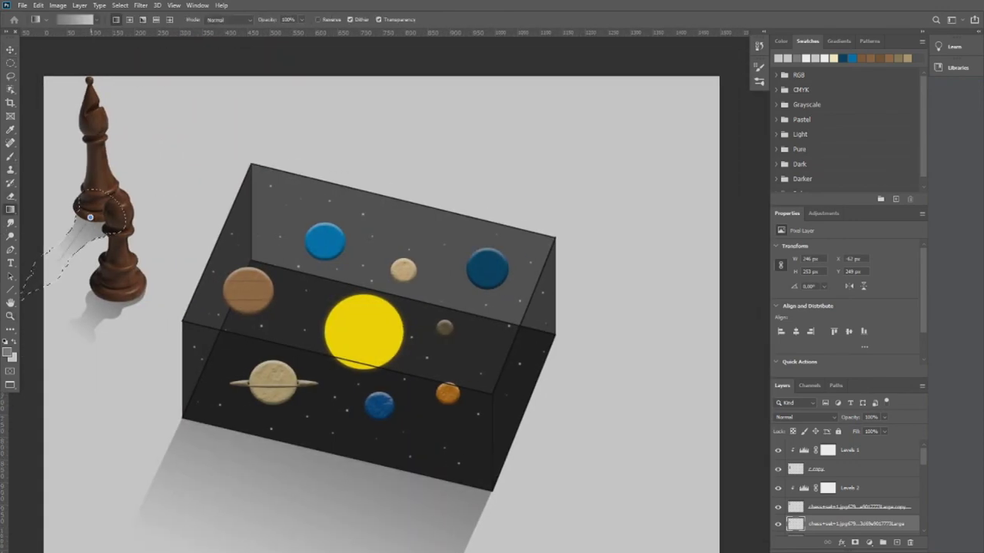
key(ctrl+d)
key(m)
scroll(285, 286, down, 1)
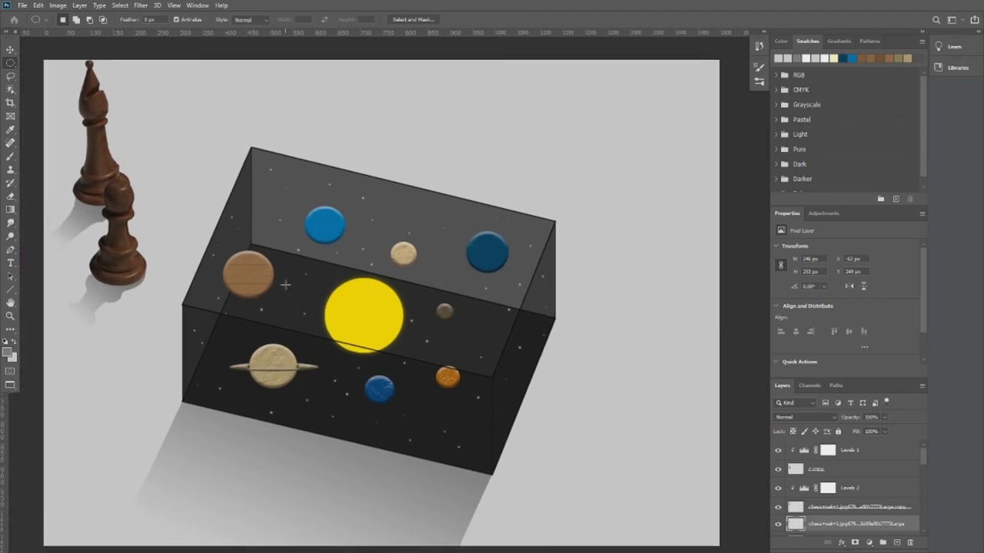